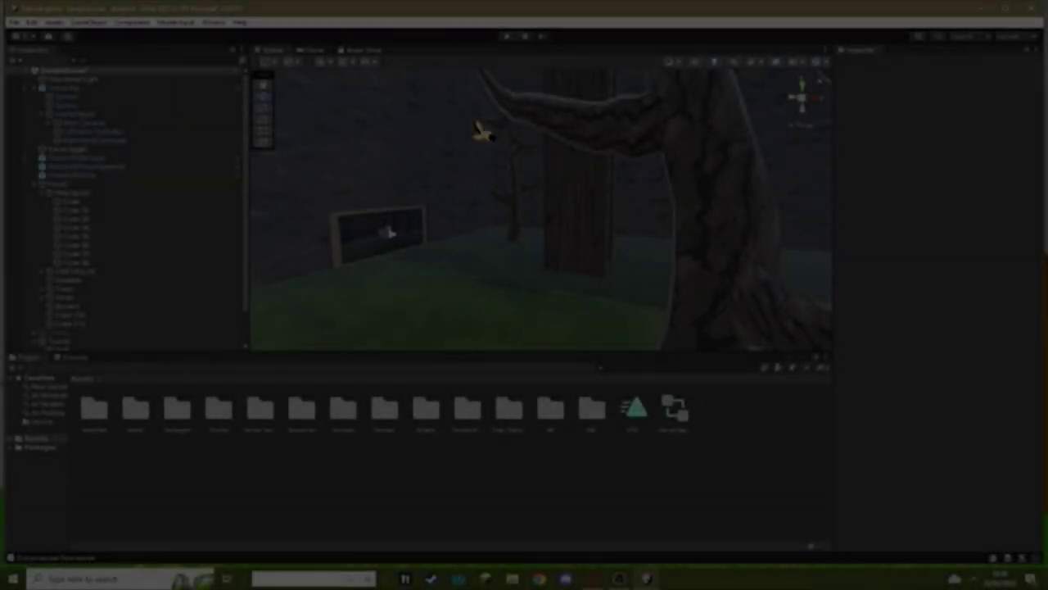
right_drag(479, 131, 431, 204)
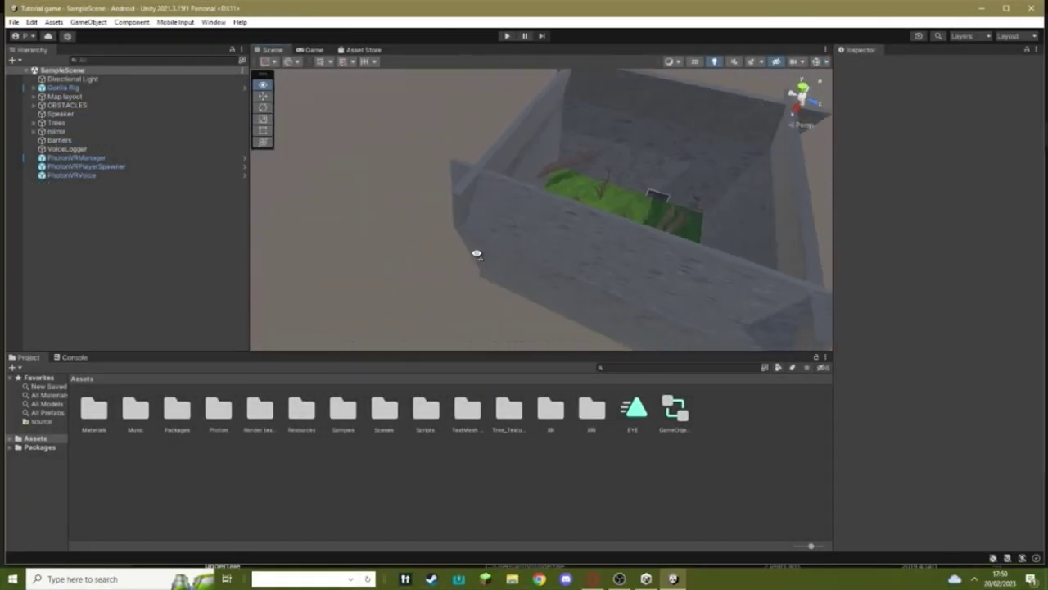
right_drag(477, 253, 552, 103)
click(465, 190)
click(552, 103)
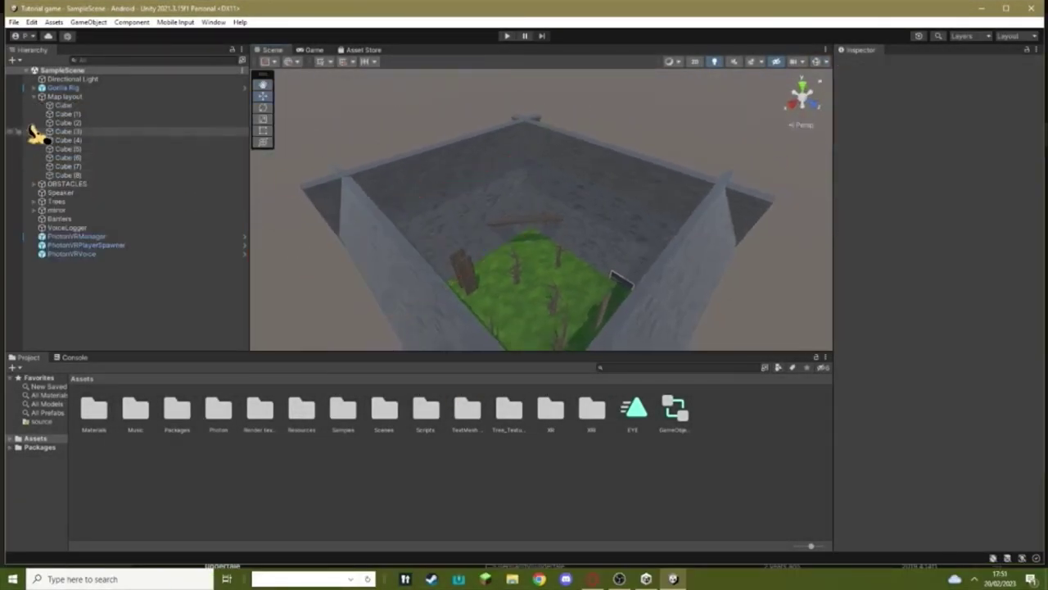
Group Map layout, OBSTACLES, Speaker, Trees, mirror and Barriers under a new empty parent object
click(34, 96)
click(66, 97)
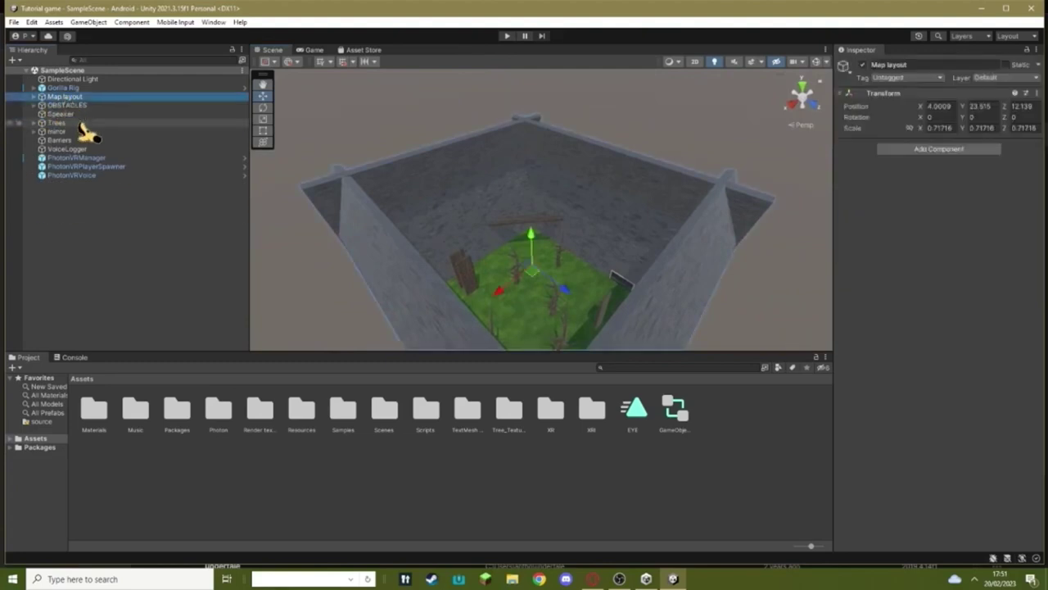
ctrl+click(82, 105)
right_drag(585, 224, 726, 147)
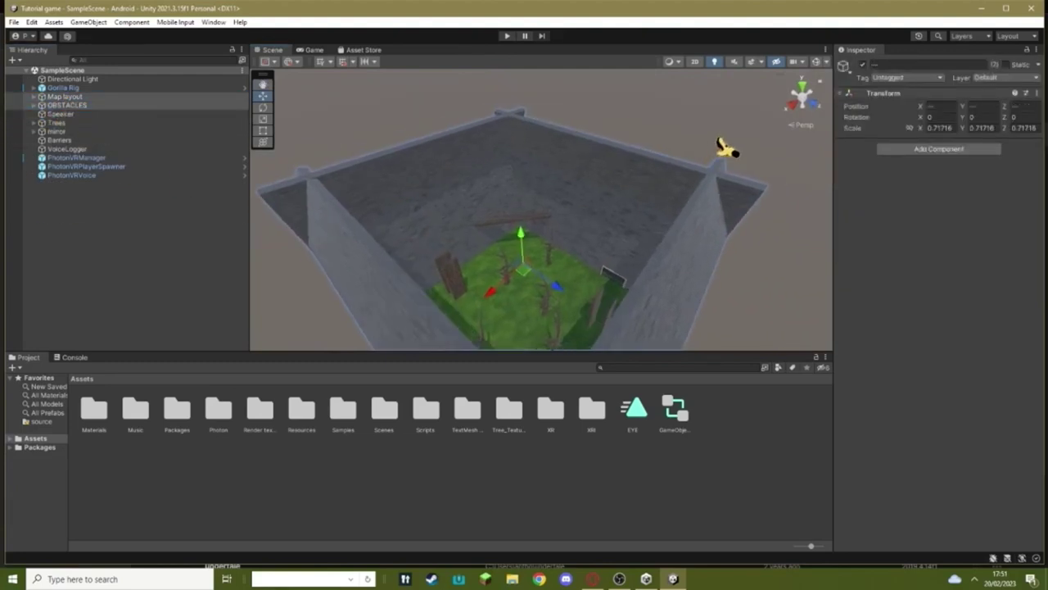
right_drag(821, 69, 84, 133)
ctrl+click(78, 114)
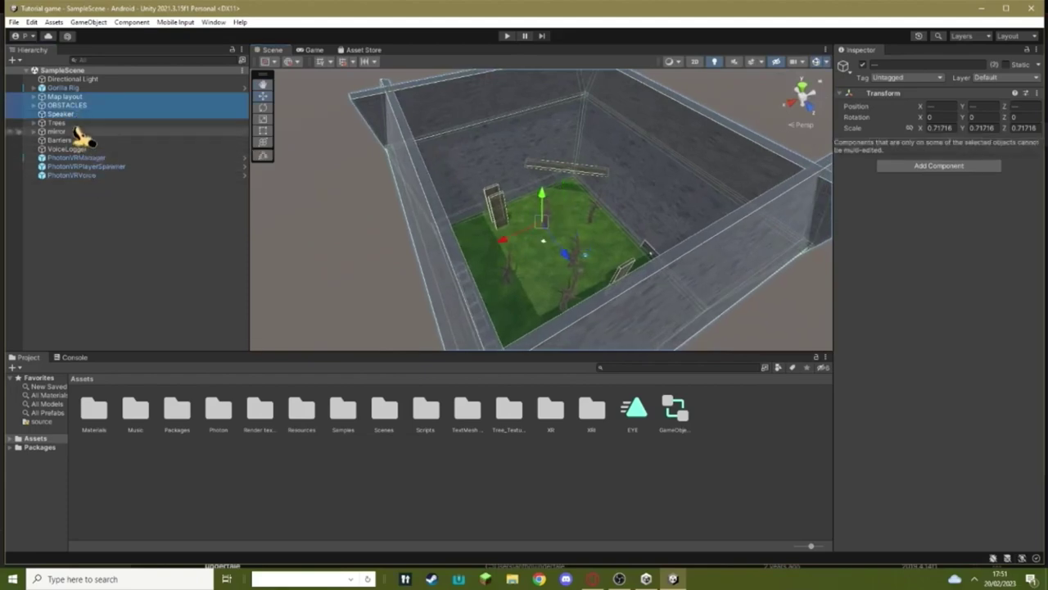
ctrl+click(80, 123)
ctrl+click(82, 131)
ctrl+click(59, 140)
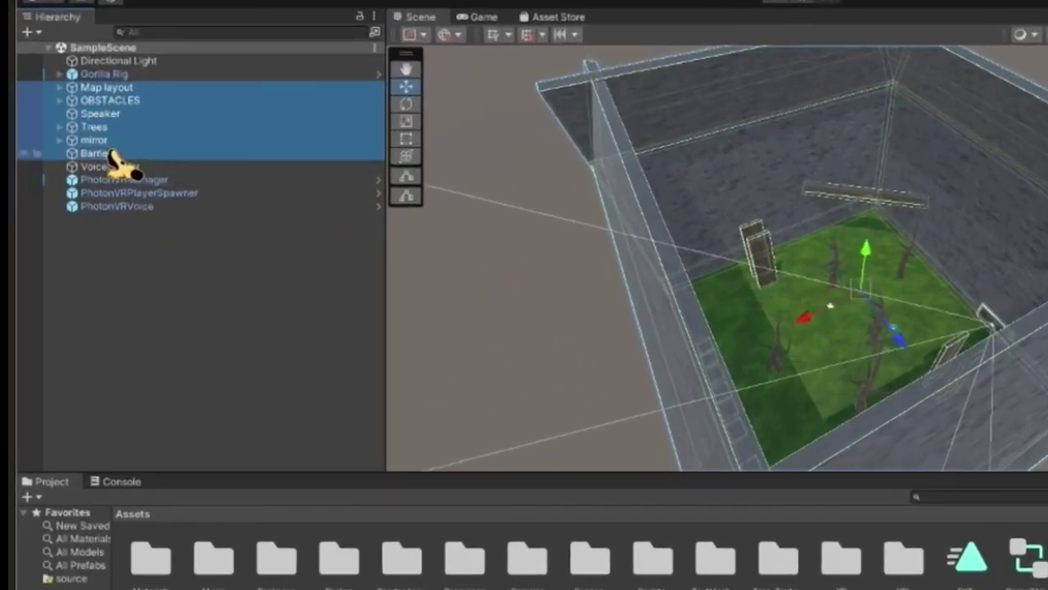
right_click(79, 119)
click(303, 422)
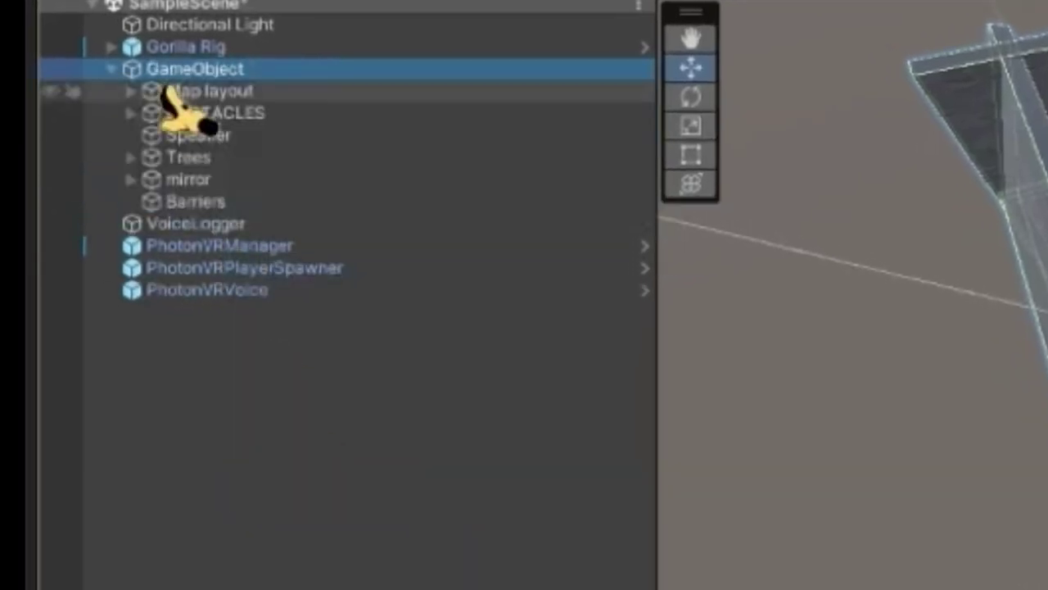
Rename the new parent object as Forest
right_click(143, 76)
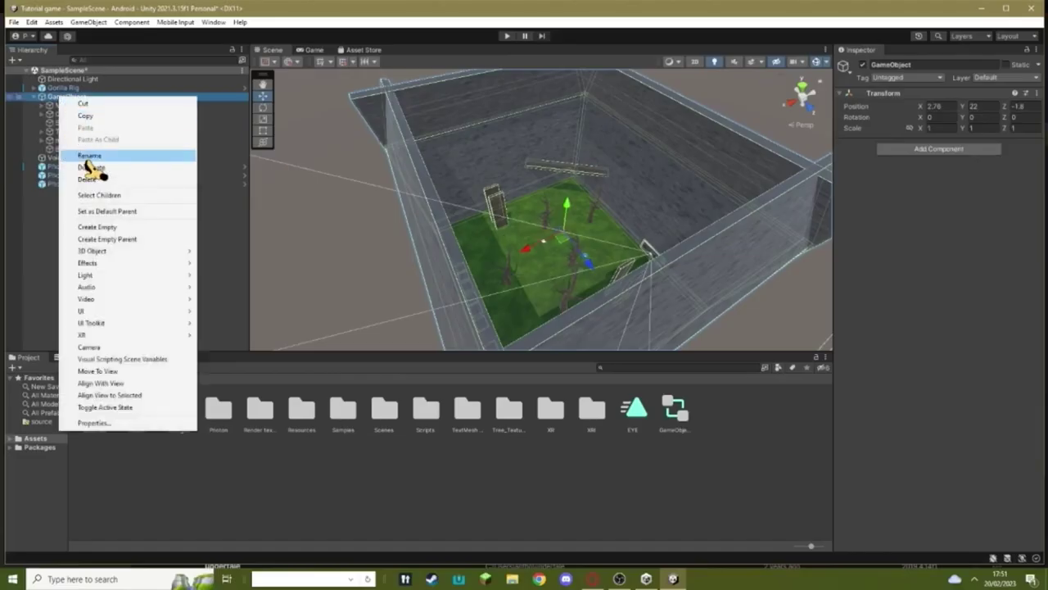
click(88, 155)
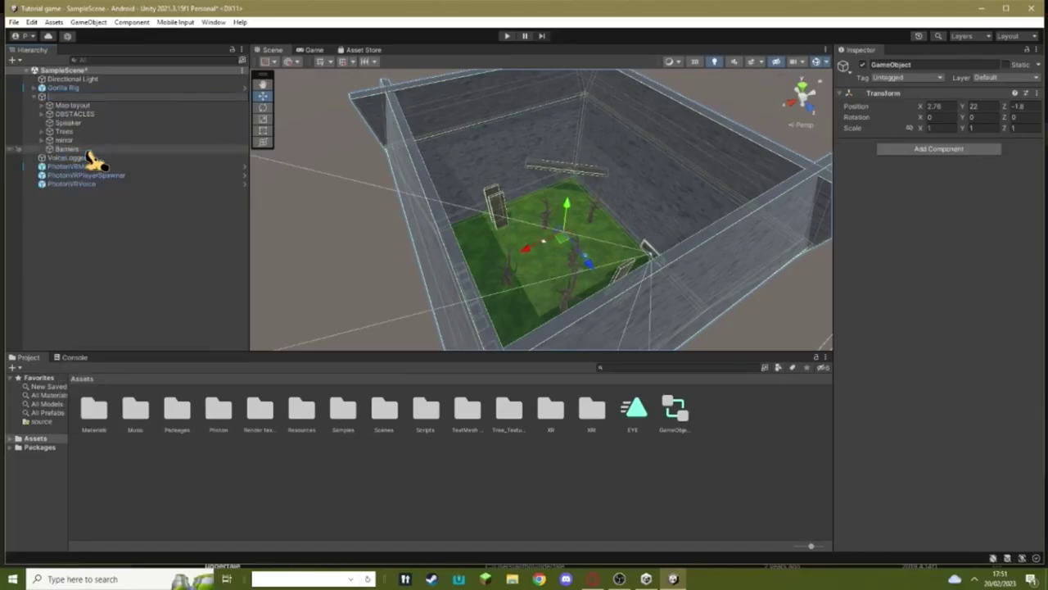
text(Forest)
key(Return)
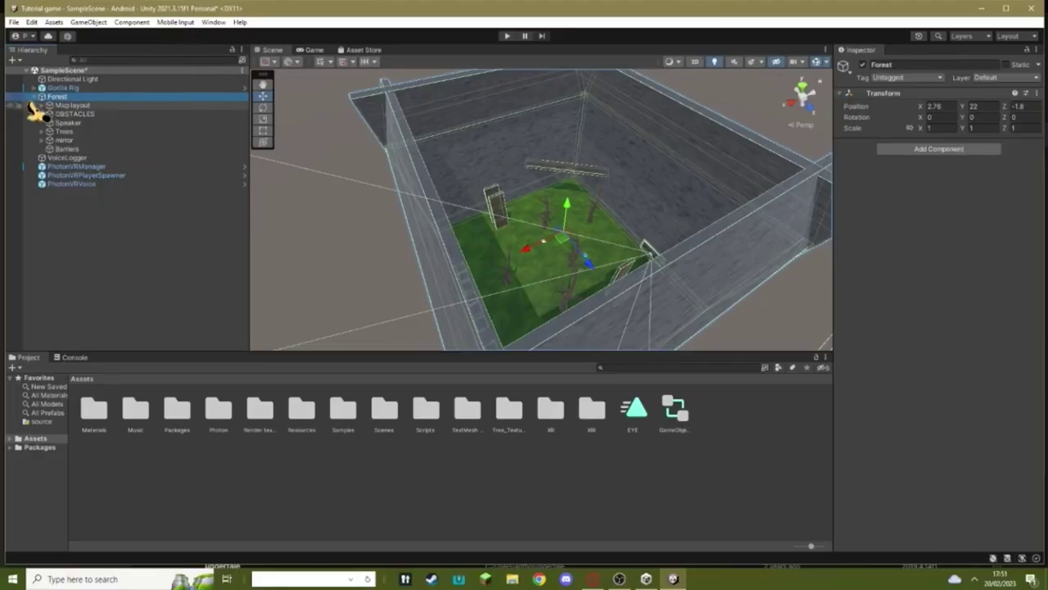
click(63, 190)
Duplicate the Forest group and move the copy beside the original map, to about Z -39.2
right_drag(383, 258, 560, 187)
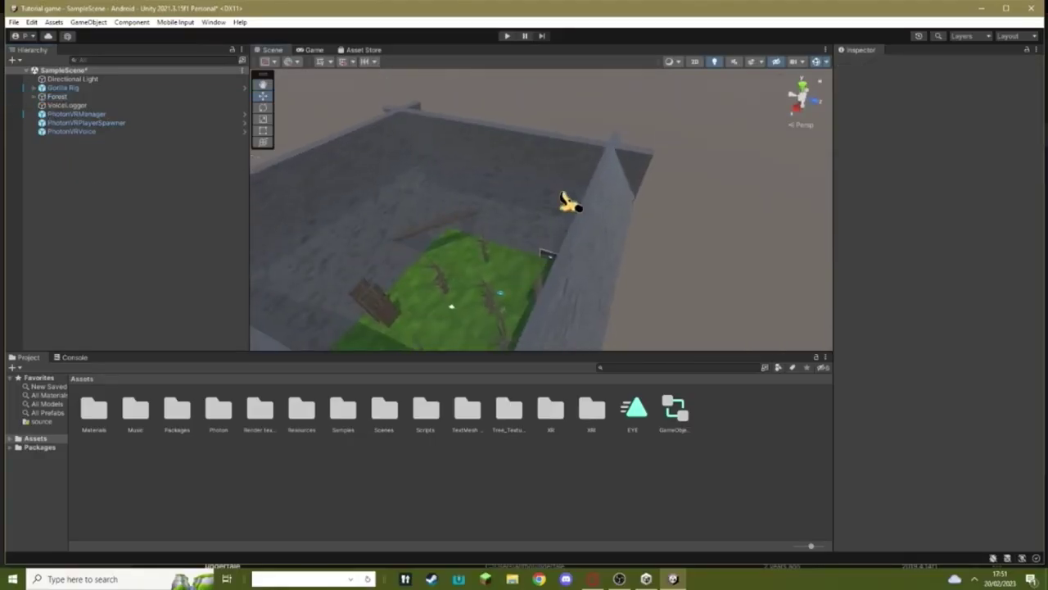
click(560, 187)
click(76, 97)
click(33, 96)
right_drag(385, 164, 450, 187)
key(ctrl+d)
right_drag(495, 162, 610, 215)
drag(606, 215, 430, 189)
Shrink the copied map's wall facing the original, Cube (4), to a Z scale of about 23.8 and slide it along the wall line
click(443, 264)
right_drag(445, 267, 468, 270)
key(w)
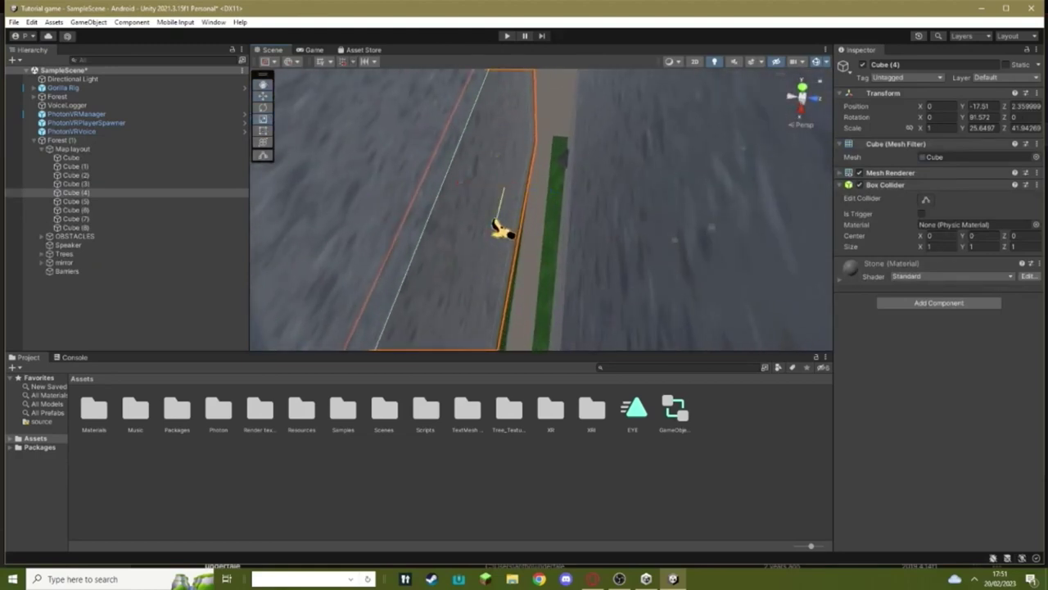
drag(501, 229, 501, 211)
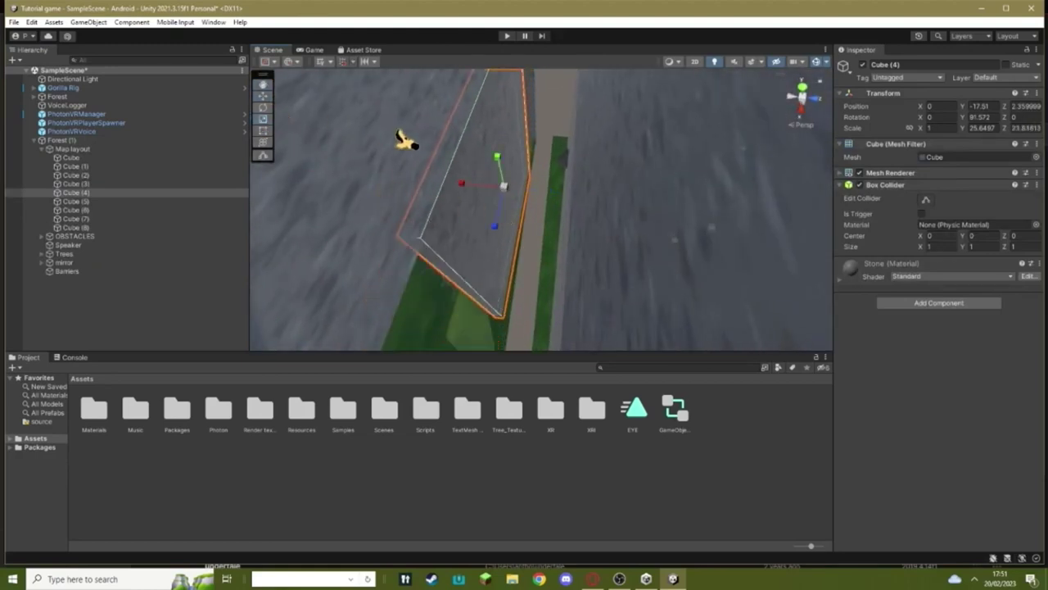
key(w)
drag(494, 226, 506, 135)
Narrow the wall section to a Z scale of about 17.6 and position it beside the tunnel opening
right_drag(506, 135, 636, 232)
key(r)
drag(683, 229, 703, 227)
key(w)
drag(541, 228, 560, 233)
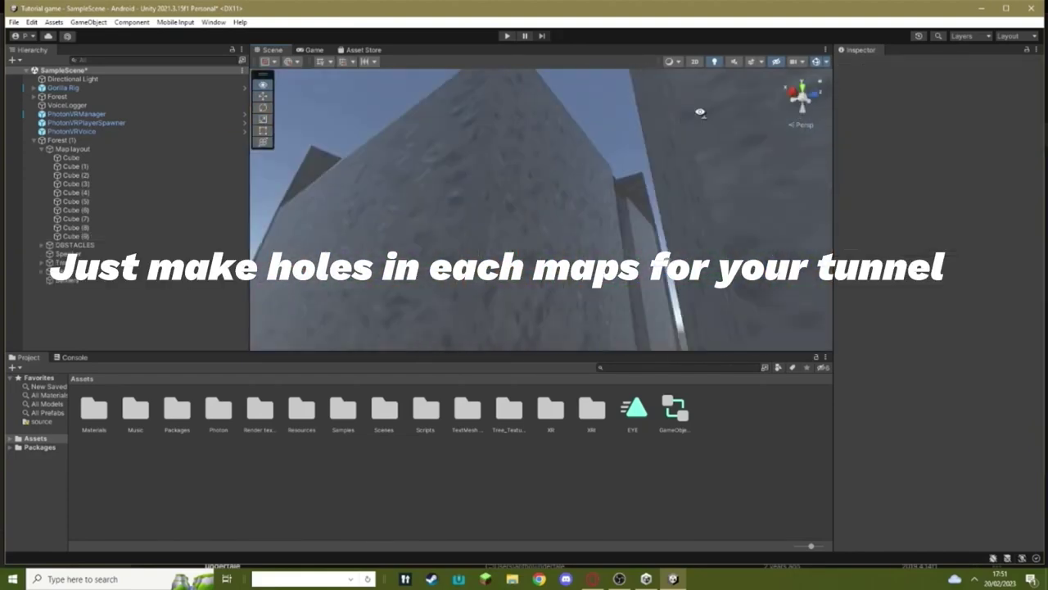
Delete the original Forest map's facing wall and move a duplicated pair of wall sections into its place, leaving a tunnel gap
right_drag(725, 177, 491, 202)
click(492, 201)
key(Delete)
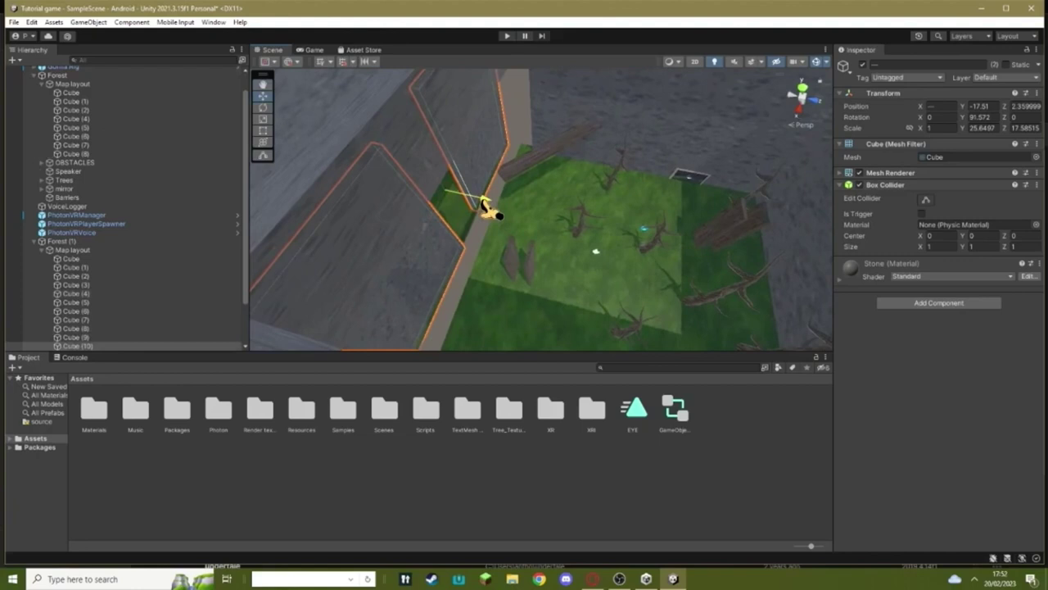
drag(480, 199, 527, 204)
right_drag(526, 204, 411, 142)
click(597, 152)
key(s)
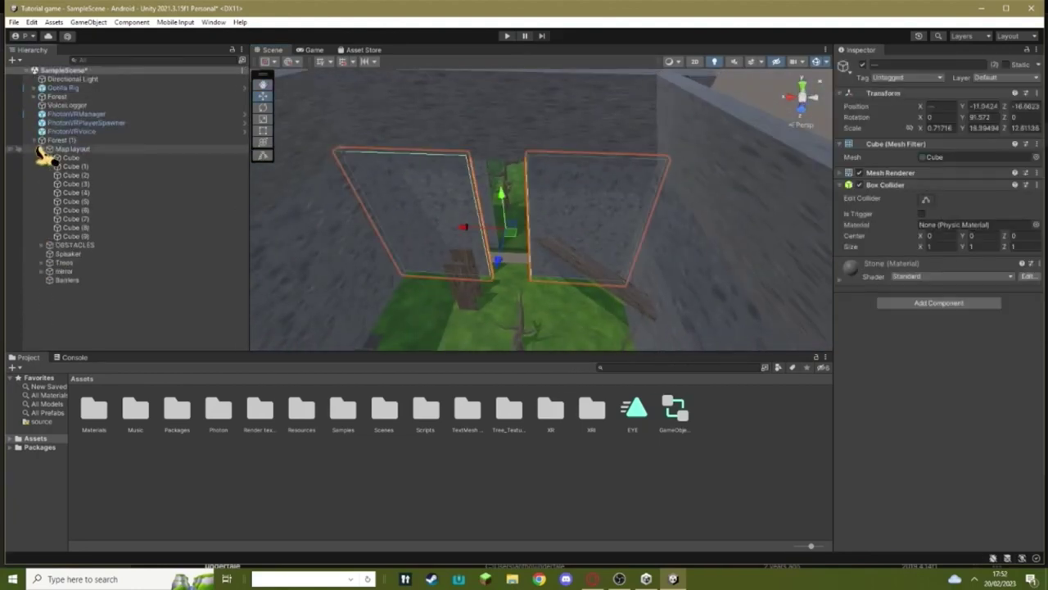
Move Forest down the hierarchy to just above Forest (1), and rename Forest (1) as Caves
click(33, 140)
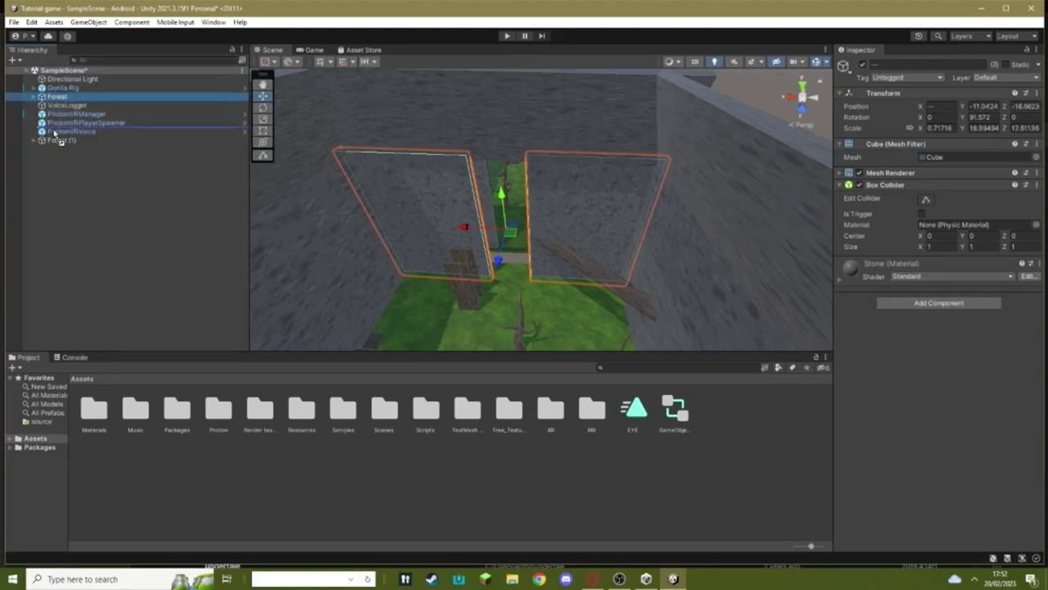
drag(59, 143, 65, 139)
click(75, 154)
click(72, 142)
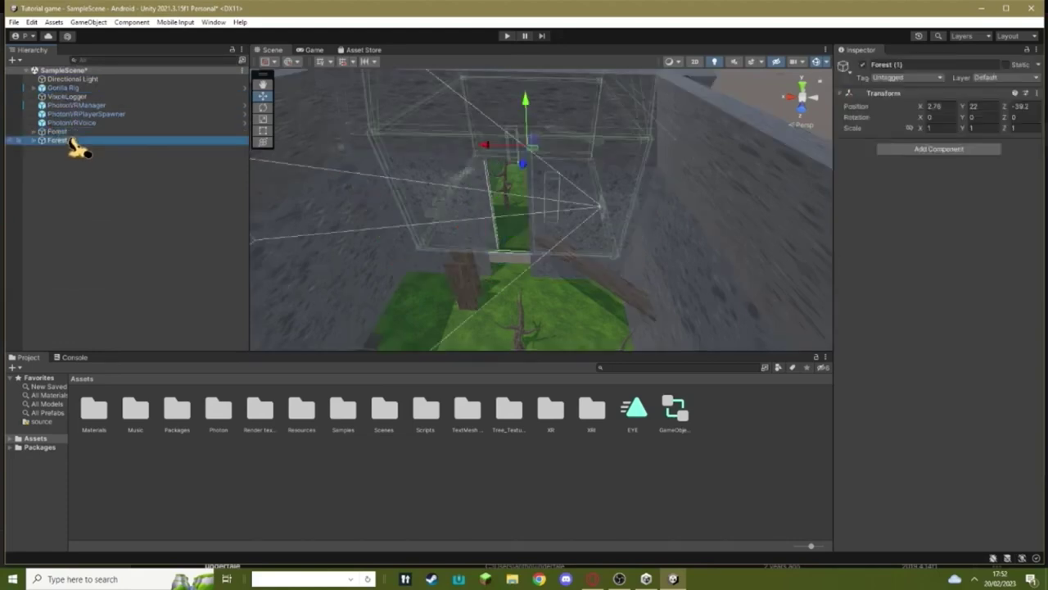
right_click(71, 141)
click(101, 198)
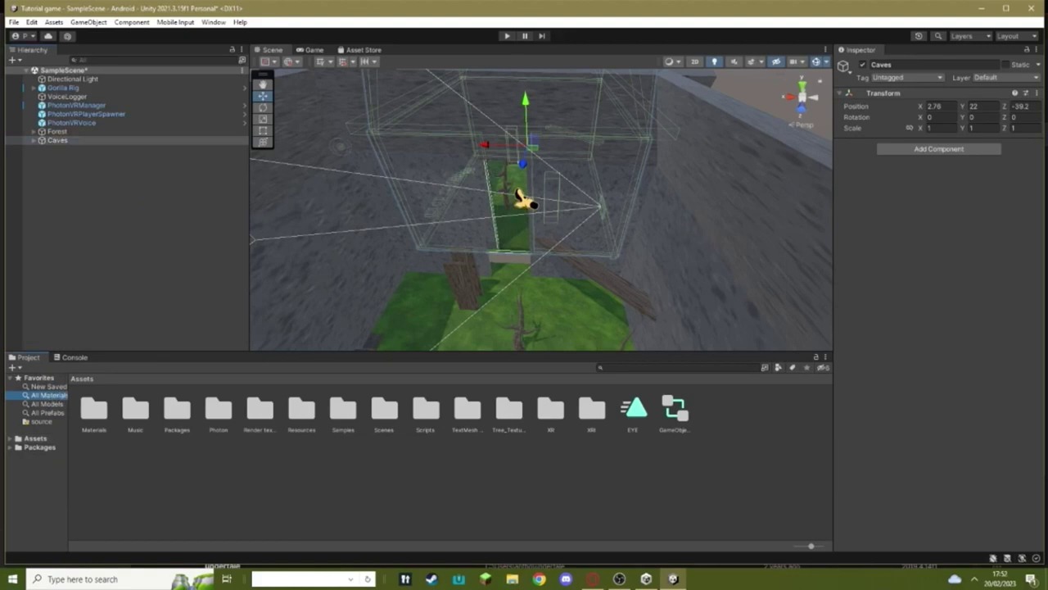
Apply the Stone material from the Materials folder to the Caves ground and remove the Trees group from Caves
click(41, 440)
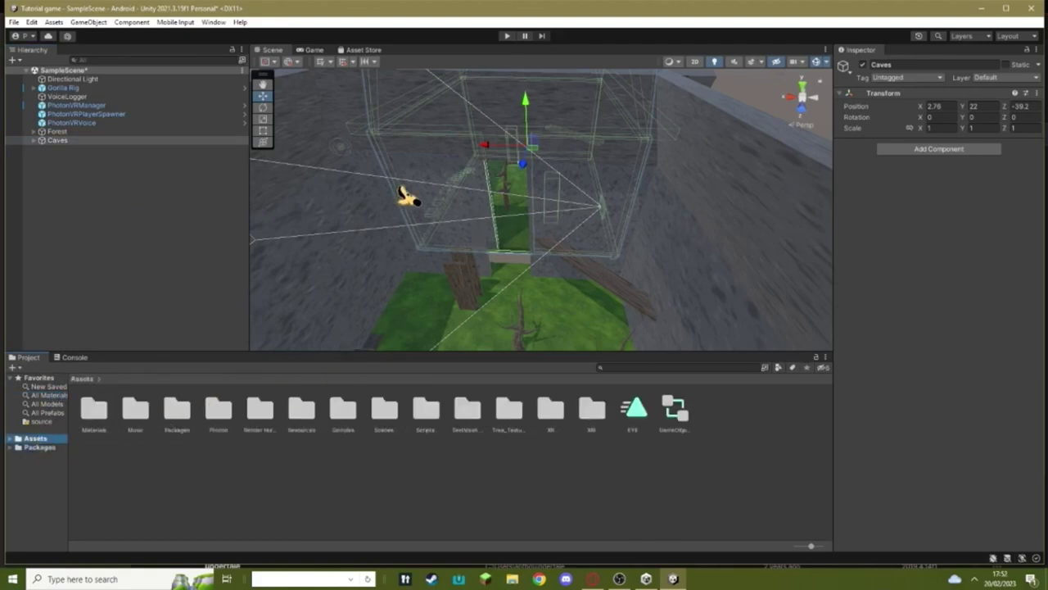
right_drag(455, 251, 619, 75)
click(624, 150)
right_drag(624, 151, 737, 325)
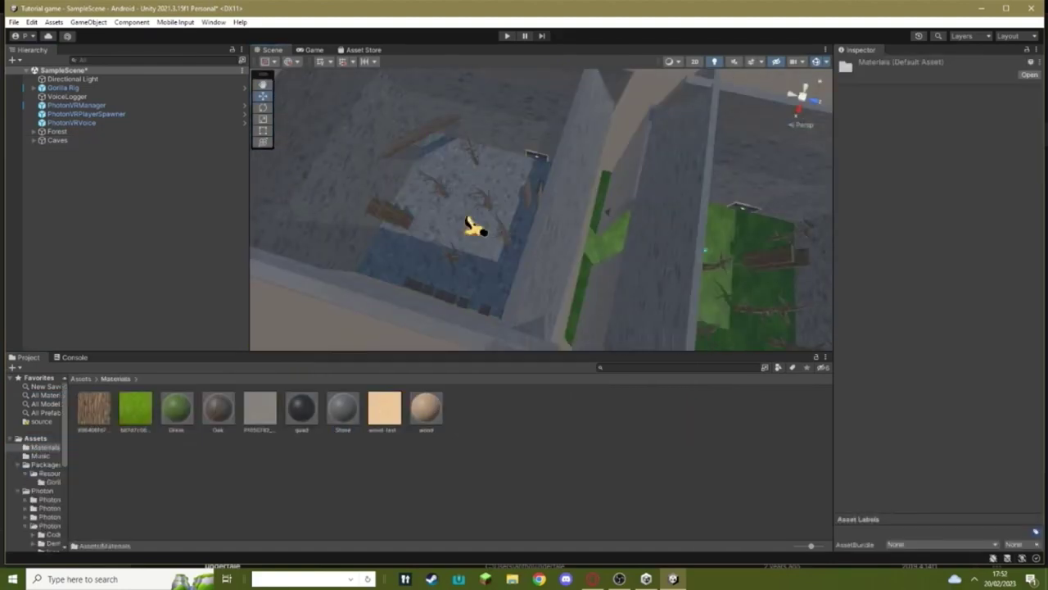
right_drag(475, 227, 400, 187)
click(465, 162)
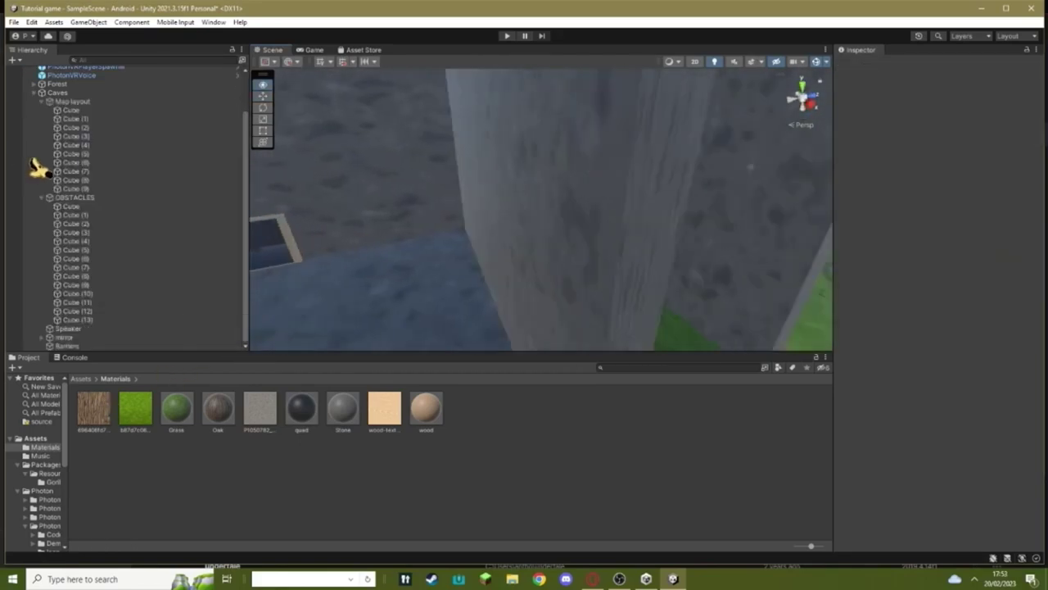
Duplicate a thin wall section, widen it to an X scale of about 6.27 and place it between the maps as a tunnel side wall
right_drag(39, 168, 579, 114)
click(531, 233)
key(ctrl+d)
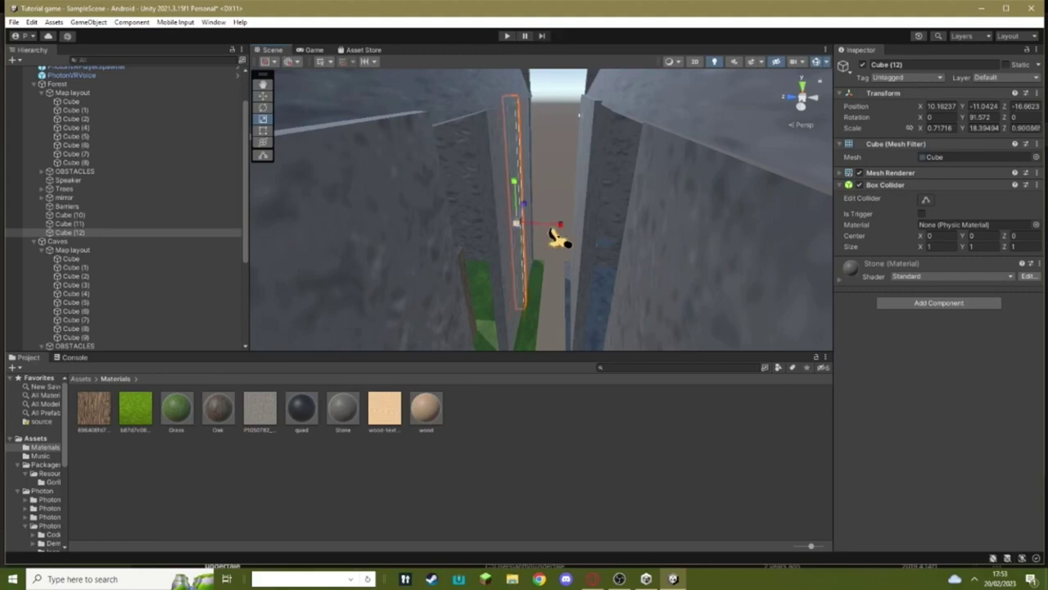
drag(573, 232, 840, 240)
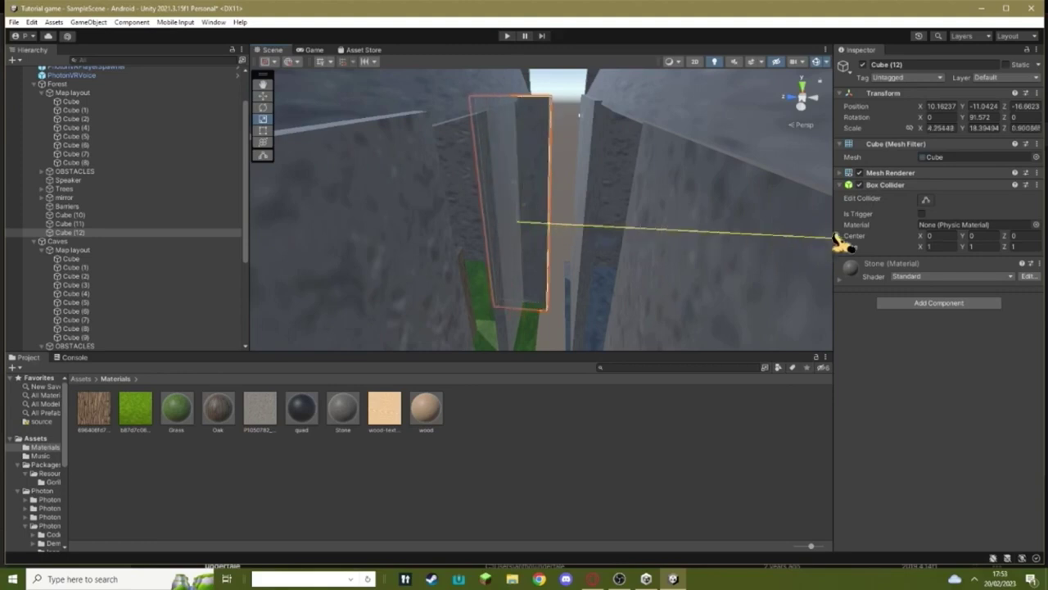
click(262, 97)
right_drag(473, 154, 475, 187)
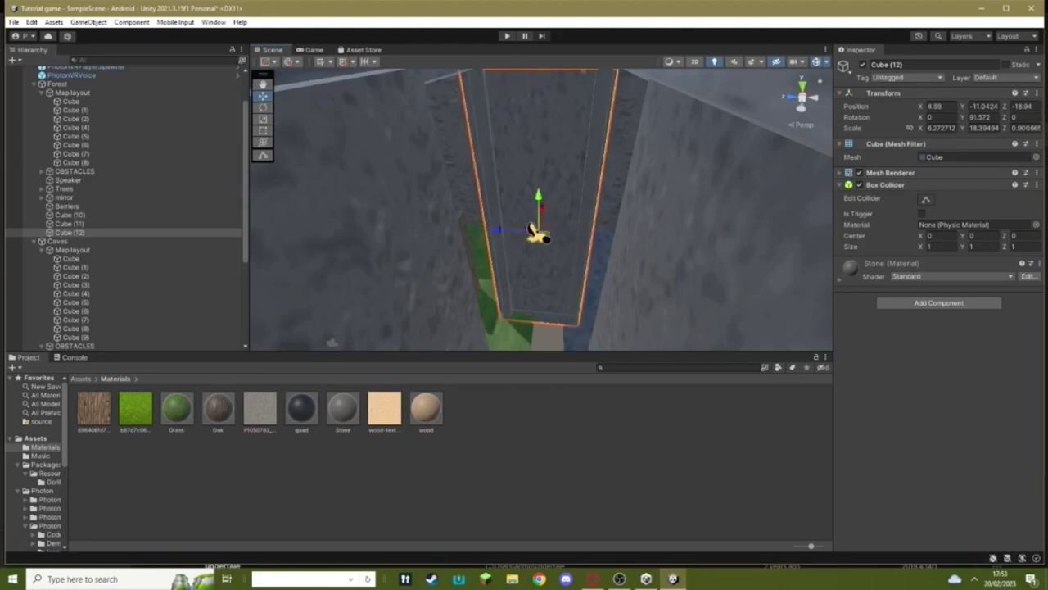
scroll(534, 234, up, 5)
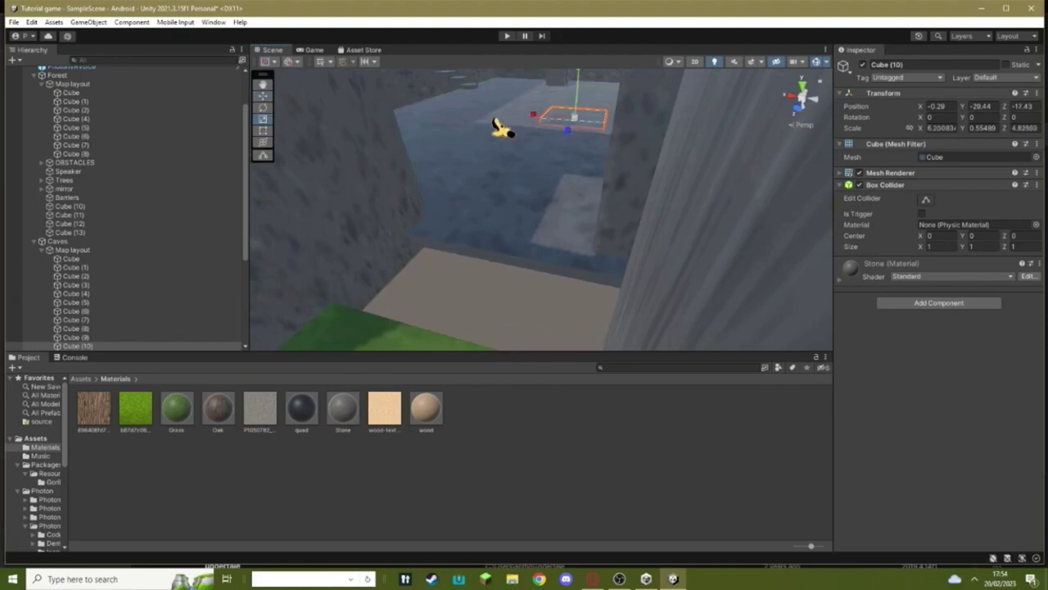
Move the stone slab Cube (10) into the tunnel passage as its floor, to about Y -29.26 and Z 5.84
drag(569, 128, 518, 279)
right_drag(606, 160, 557, 211)
drag(524, 190, 458, 246)
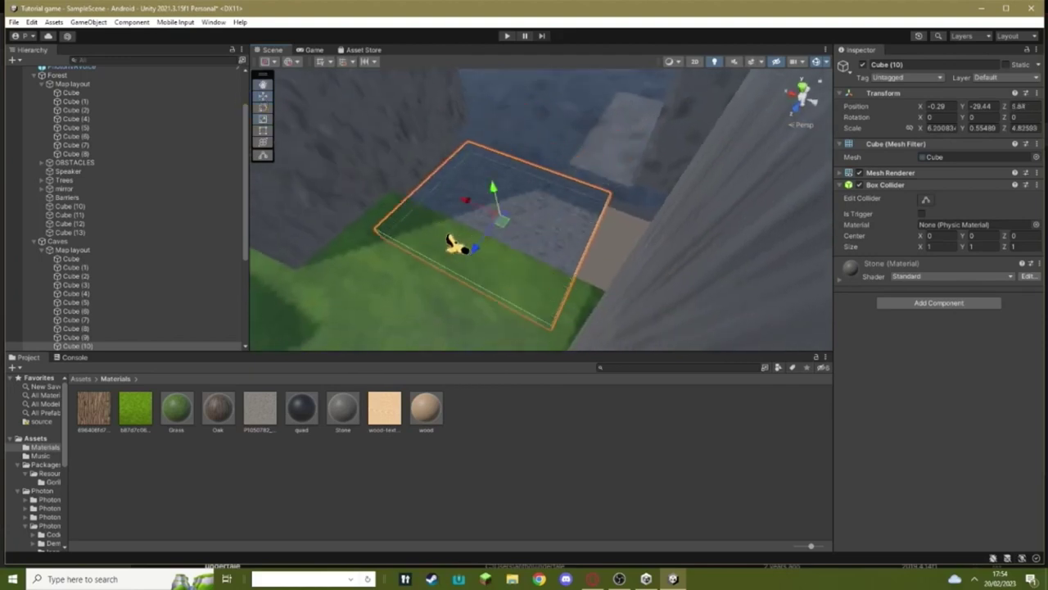
drag(492, 184, 490, 179)
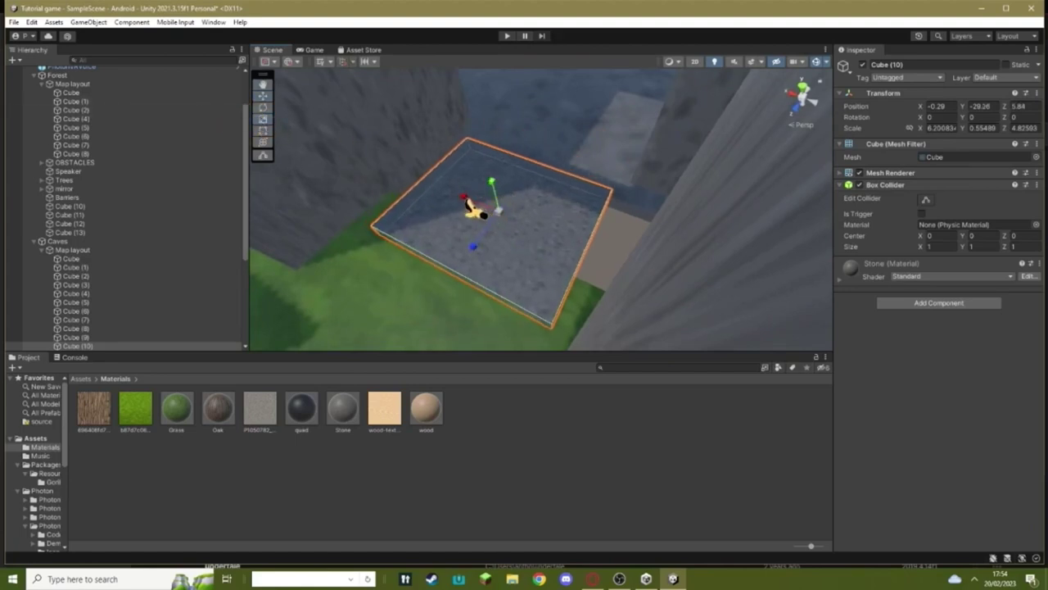
Enlarge the tunnel floor slab to a scale of about 10.15 in X and 4.99 in Z so it spans the passage
drag(465, 197, 449, 190)
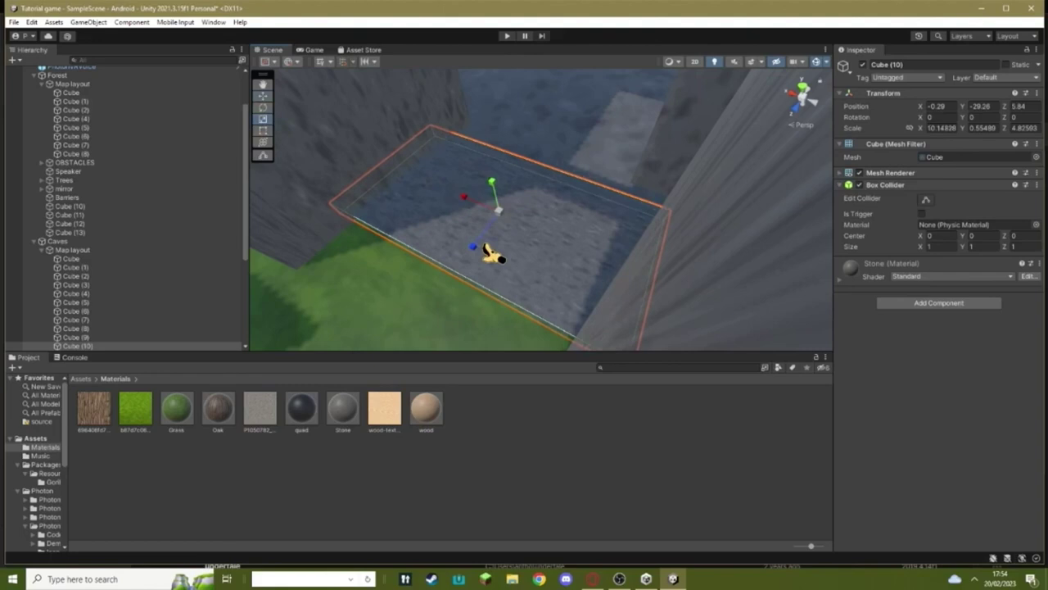
drag(480, 256, 456, 278)
right_drag(455, 278, 521, 257)
alt+drag(521, 257, 543, 246)
right_drag(618, 214, 319, 76)
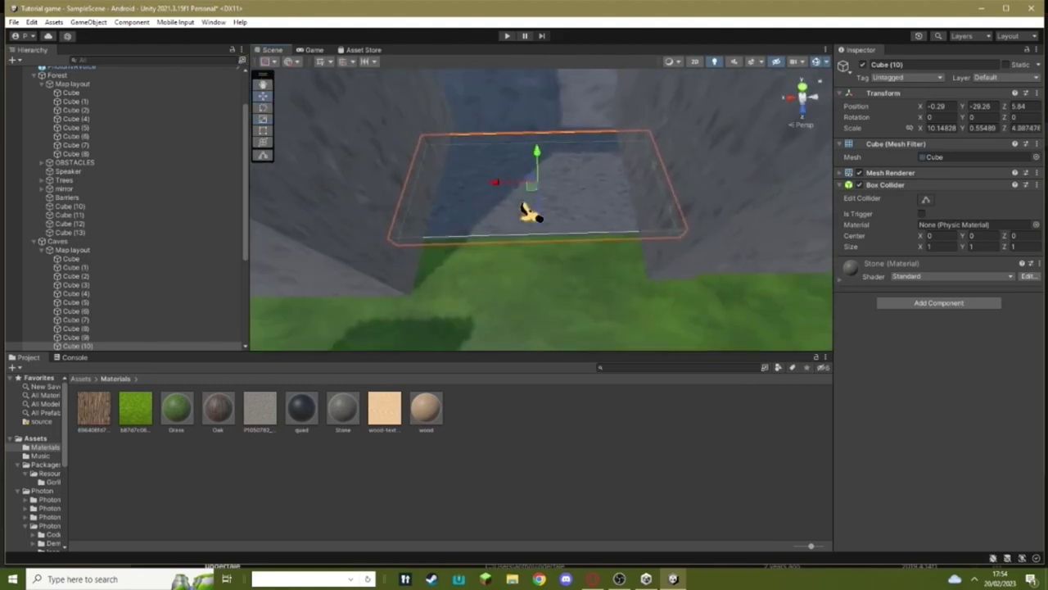
drag(536, 216, 582, 210)
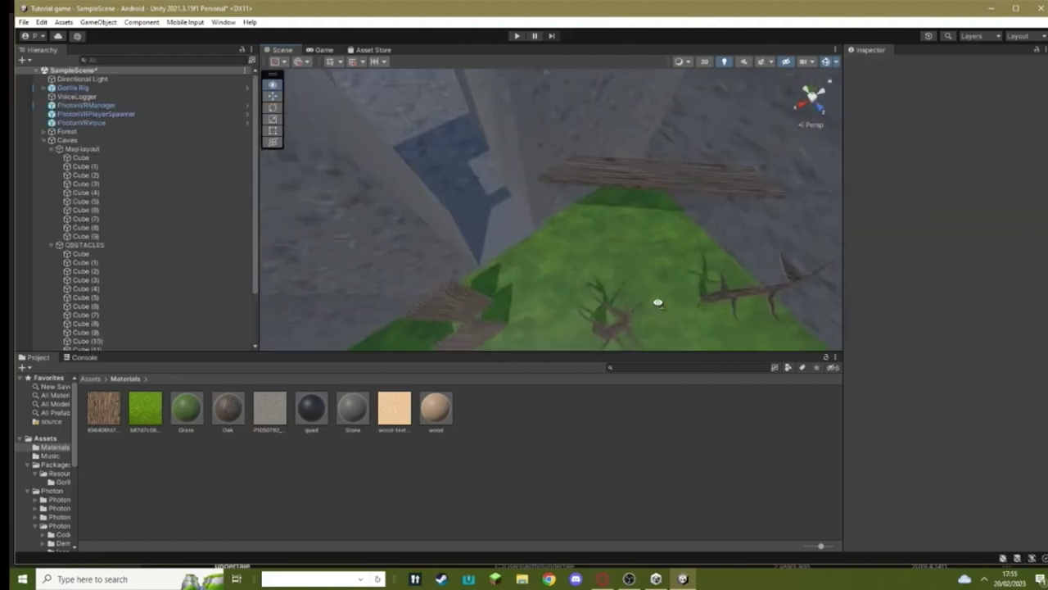
Duplicate map loader button 1 and place the copy over the tunnel at about Y 19.89 and Z -20.9
alt+drag(647, 300, 323, 377)
scroll(327, 344, up, 4)
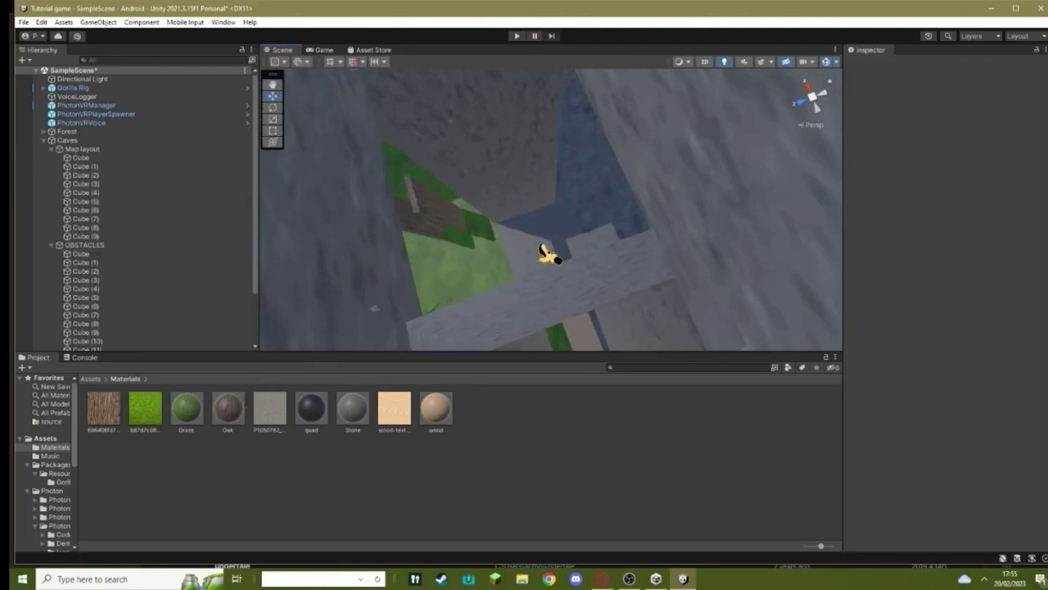
click(540, 247)
scroll(537, 238, down, 4)
alt+drag(536, 237, 518, 206)
drag(471, 231, 492, 227)
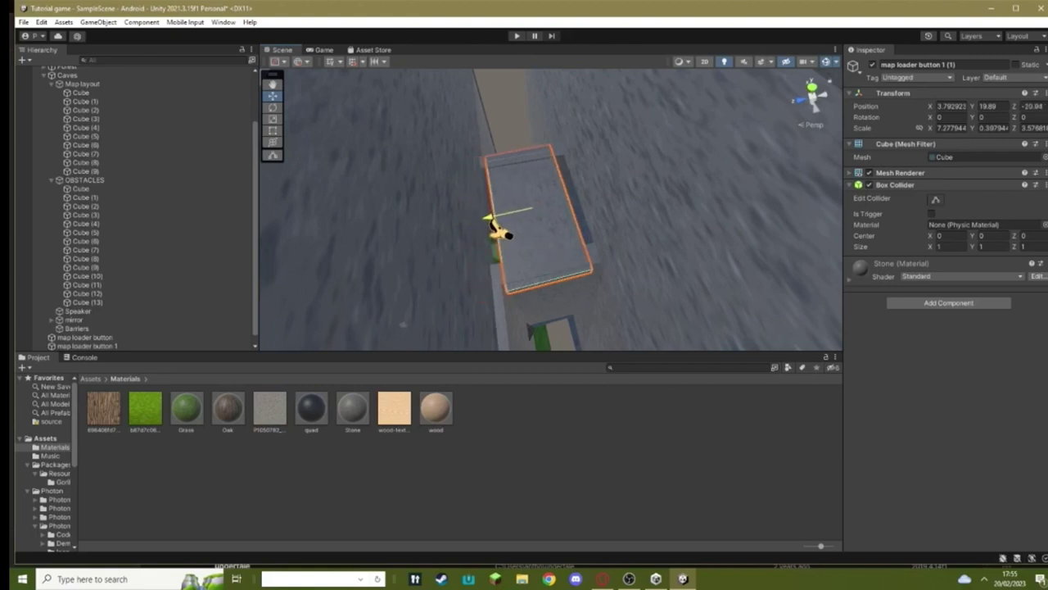
Rename map loader button 1 (1) as roof
scroll(151, 291, down, 1)
right_click(113, 347)
right_click(113, 348)
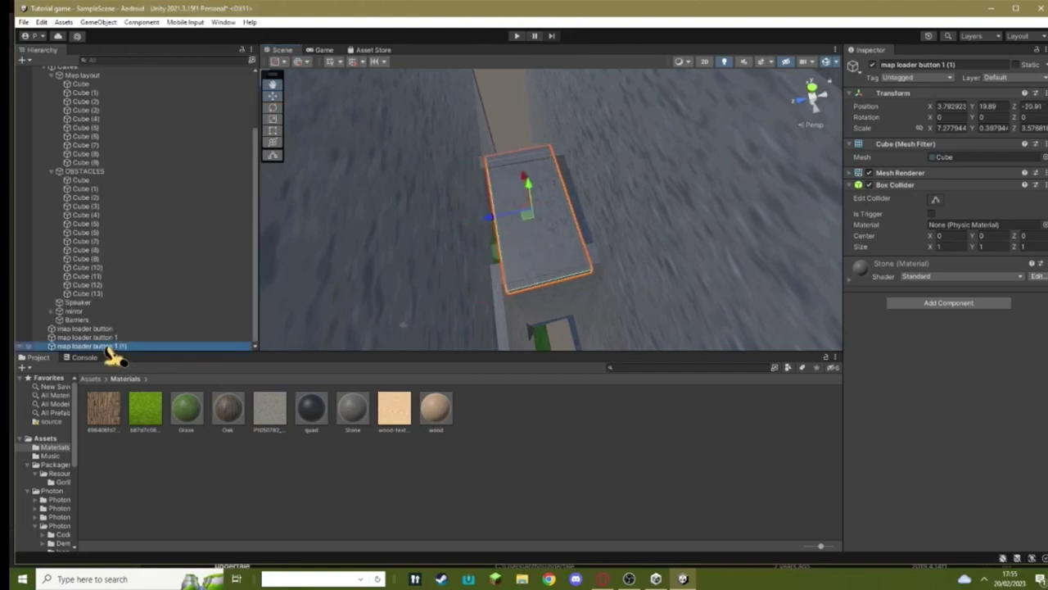
click(143, 72)
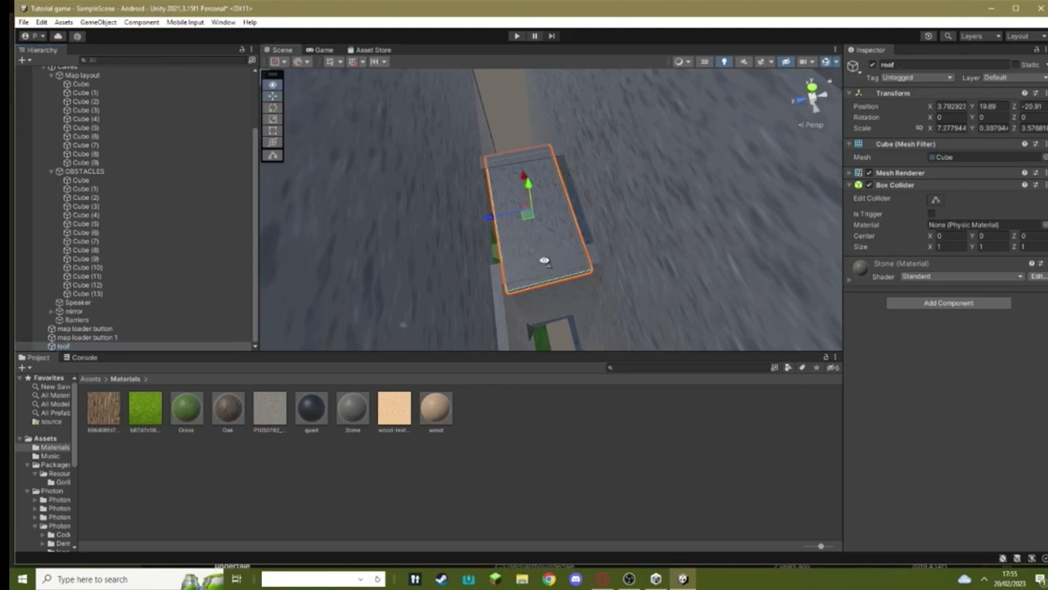
Widen the roof slab slightly along its Z axis so it covers the top of the tunnel
right_drag(545, 261, 540, 261)
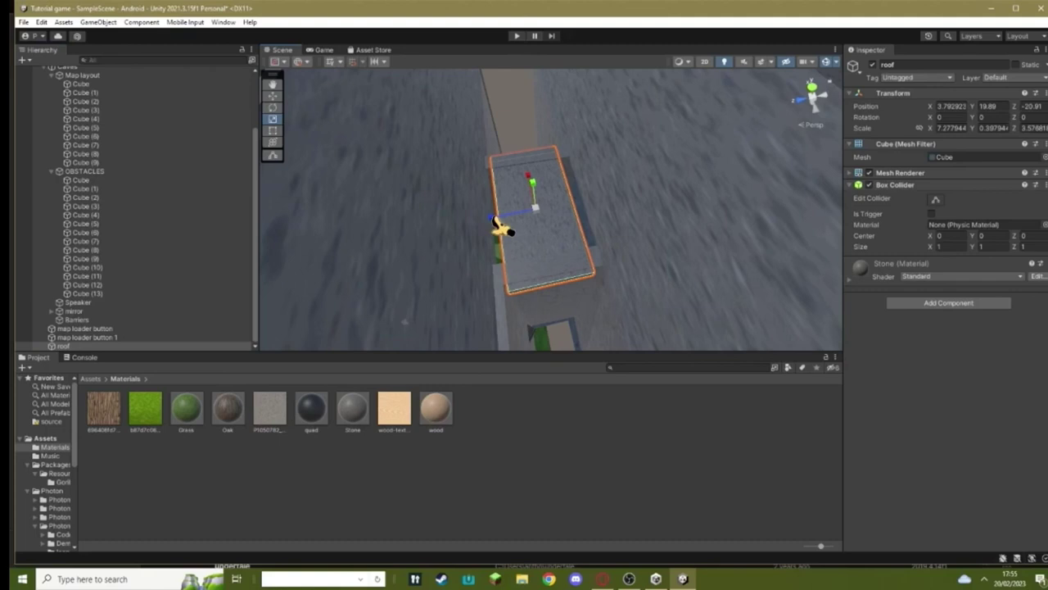
drag(497, 224, 482, 223)
click(521, 131)
Move the two tunnel side walls, Cube (12) and Cube (13), out of Forest to the scene's root level below roof
right_drag(521, 131, 643, 185)
click(563, 190)
key(s)
key(w)
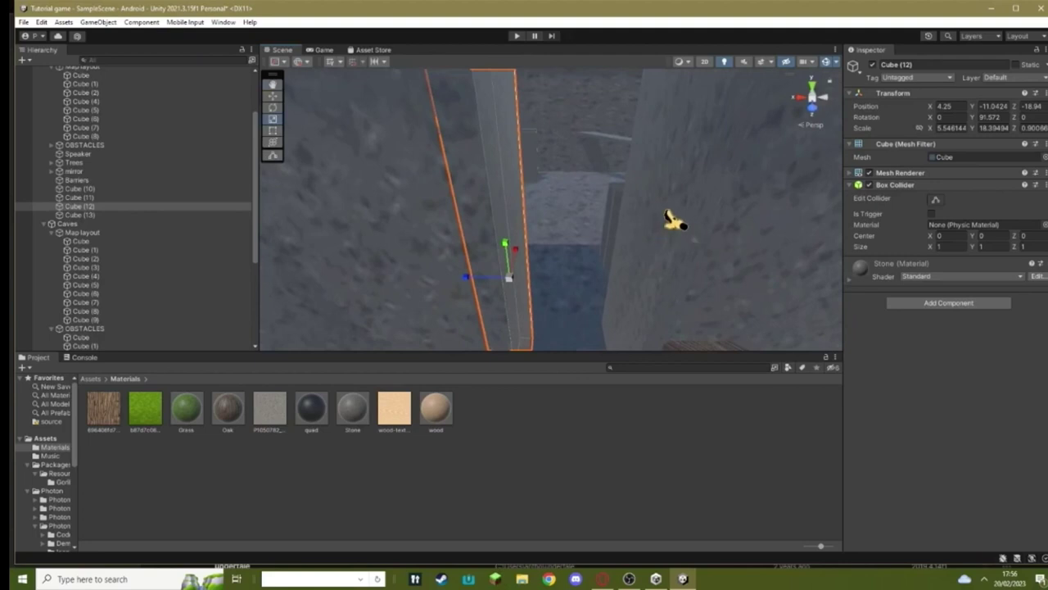
shift+click(671, 219)
drag(98, 238, 110, 345)
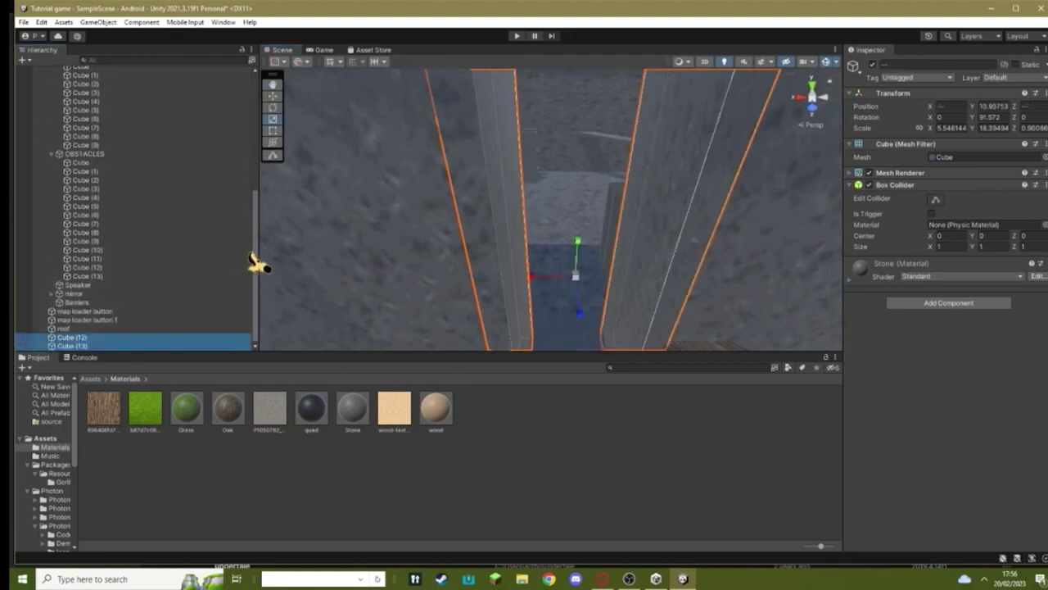
Collapse Forest and Caves, and group both map loader buttons, roof, Cube (12) and Cube (13) under a new empty parent
scroll(104, 192, up, 10)
click(52, 140)
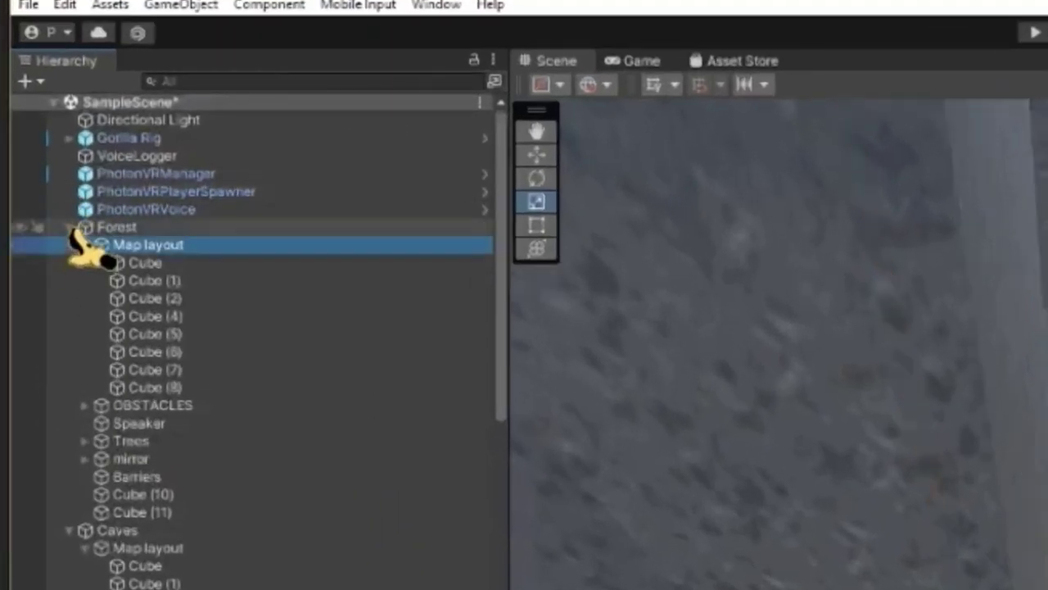
click(70, 227)
click(78, 245)
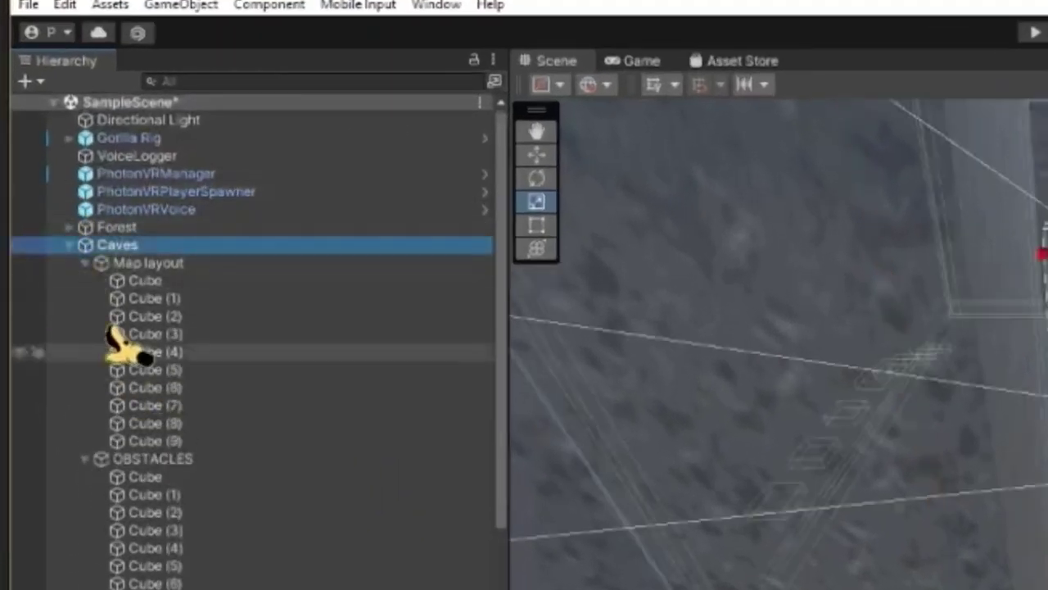
click(70, 245)
click(123, 262)
shift+click(131, 334)
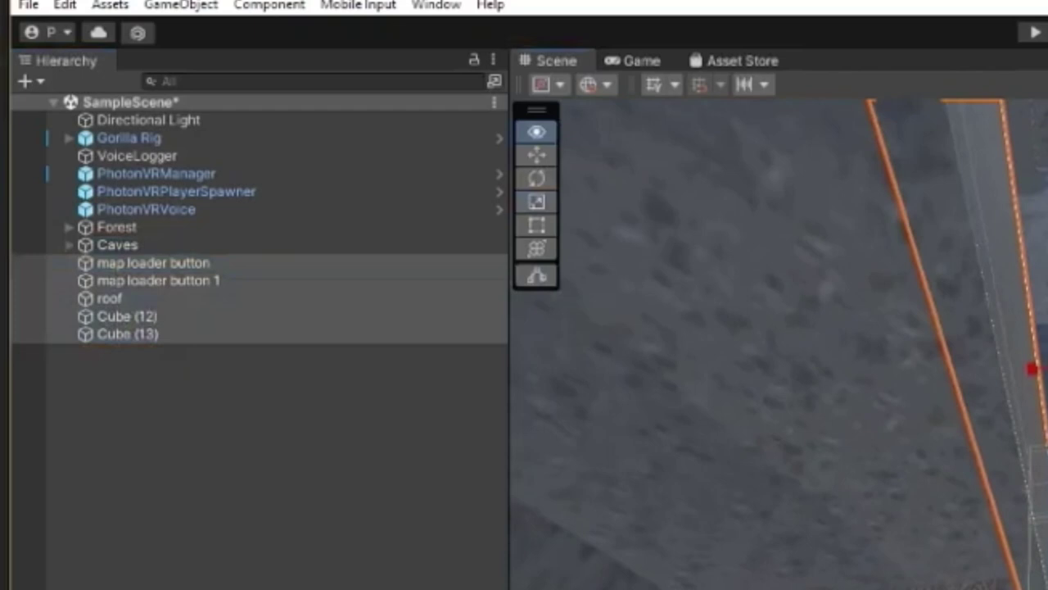
right_click(177, 319)
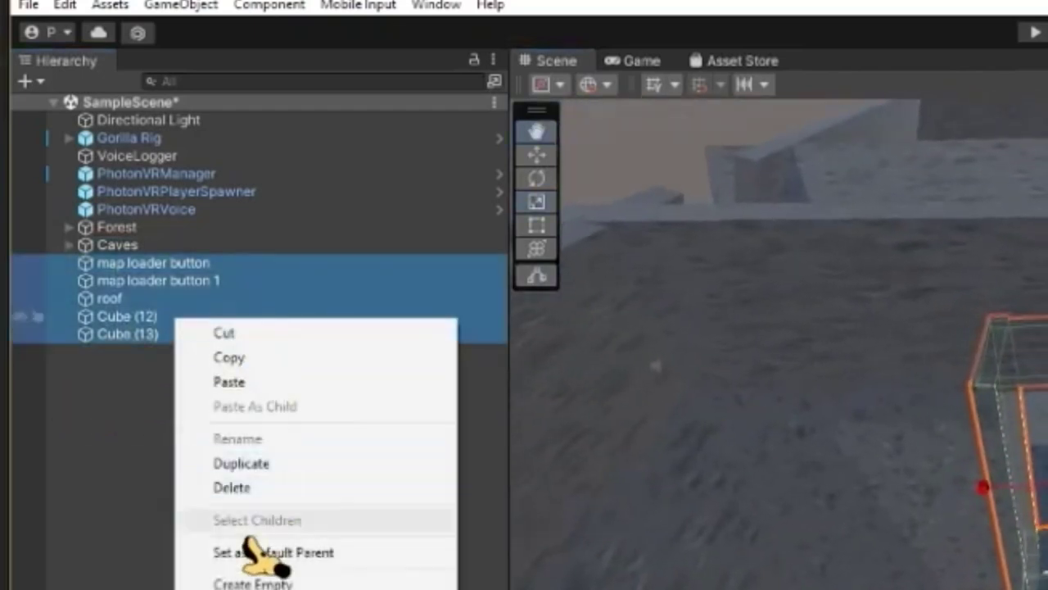
click(282, 583)
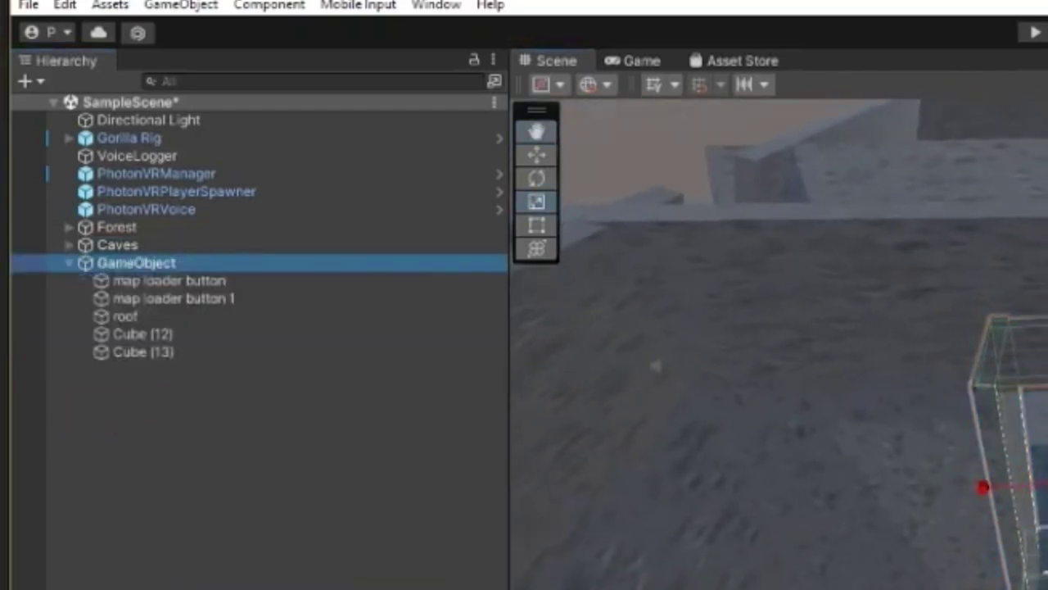
Rename the new parent object as Tunnel and collapse its children
right_click(106, 262)
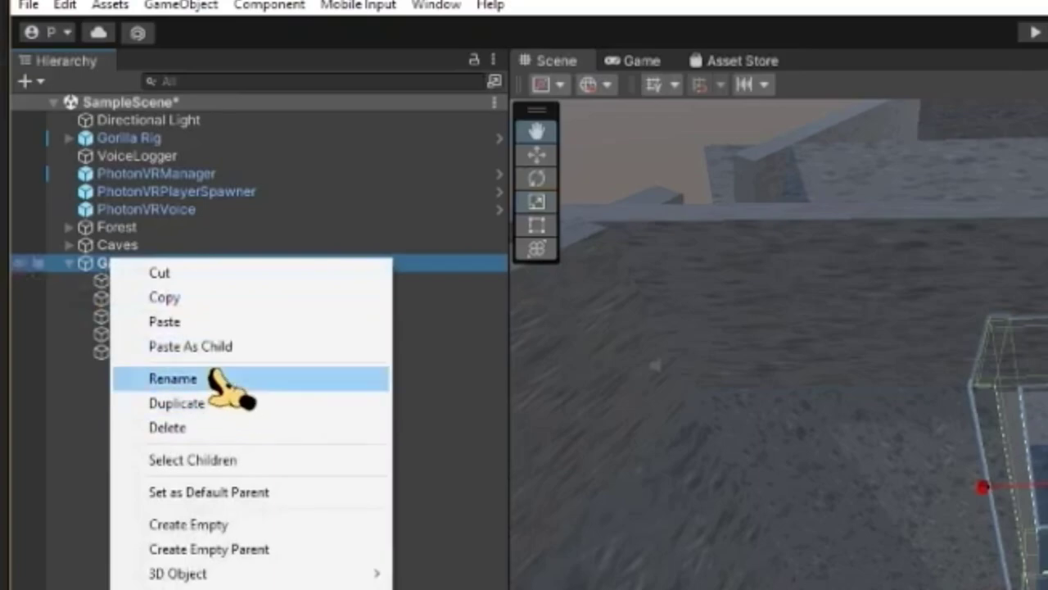
click(215, 379)
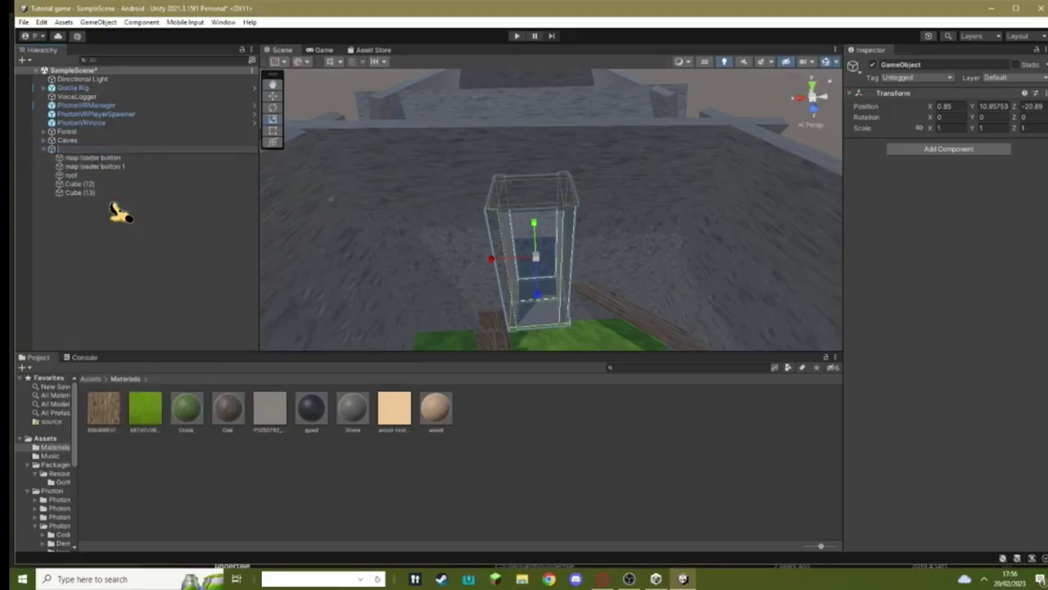
text(Tunnel)
key(Return)
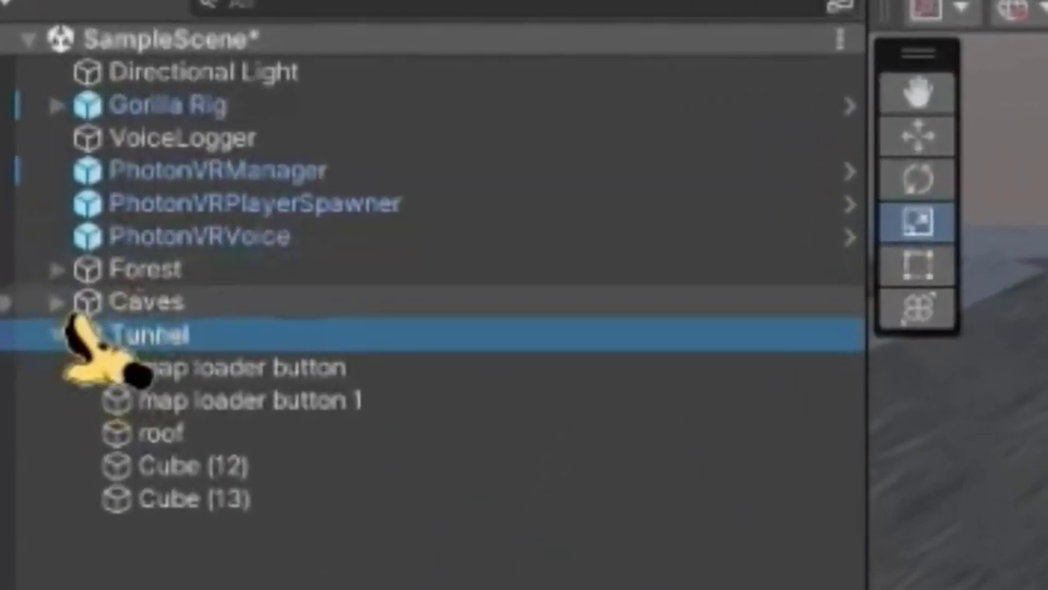
click(51, 263)
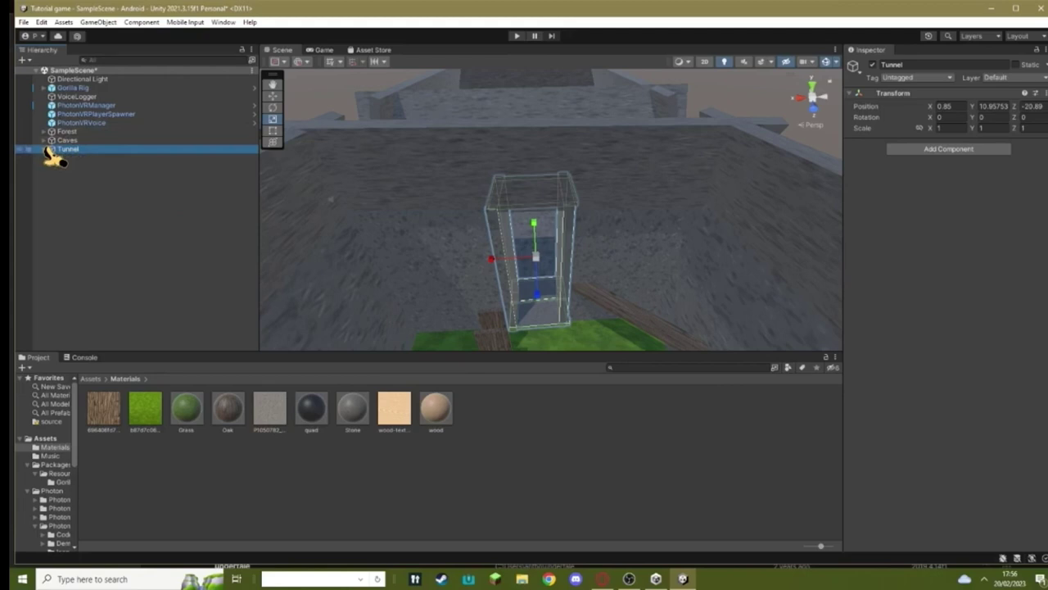
Create a C# script named Enable in the project's Scripts folder
click(42, 439)
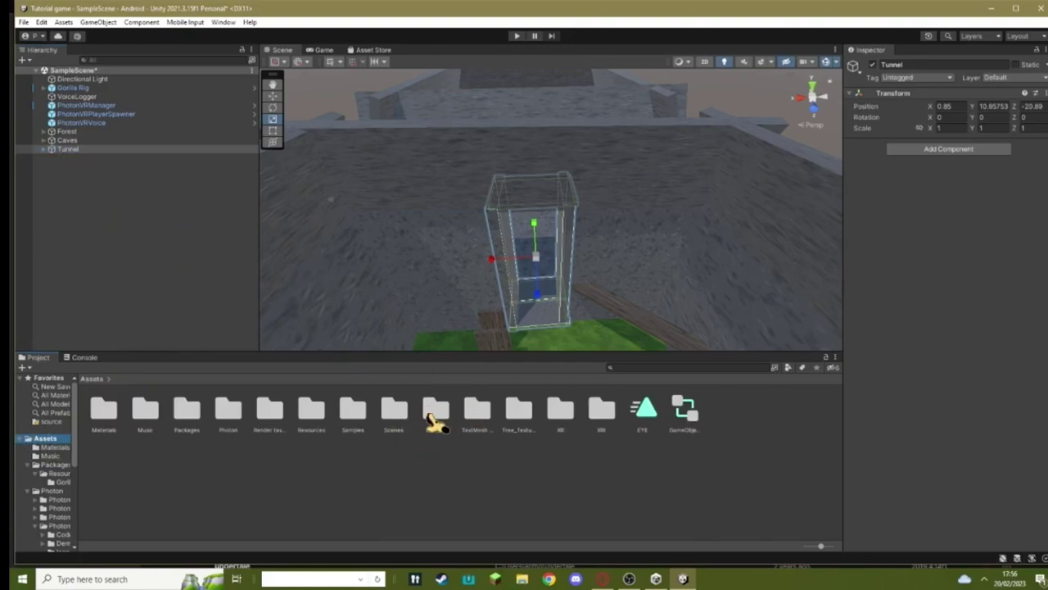
double_click(435, 409)
right_click(152, 417)
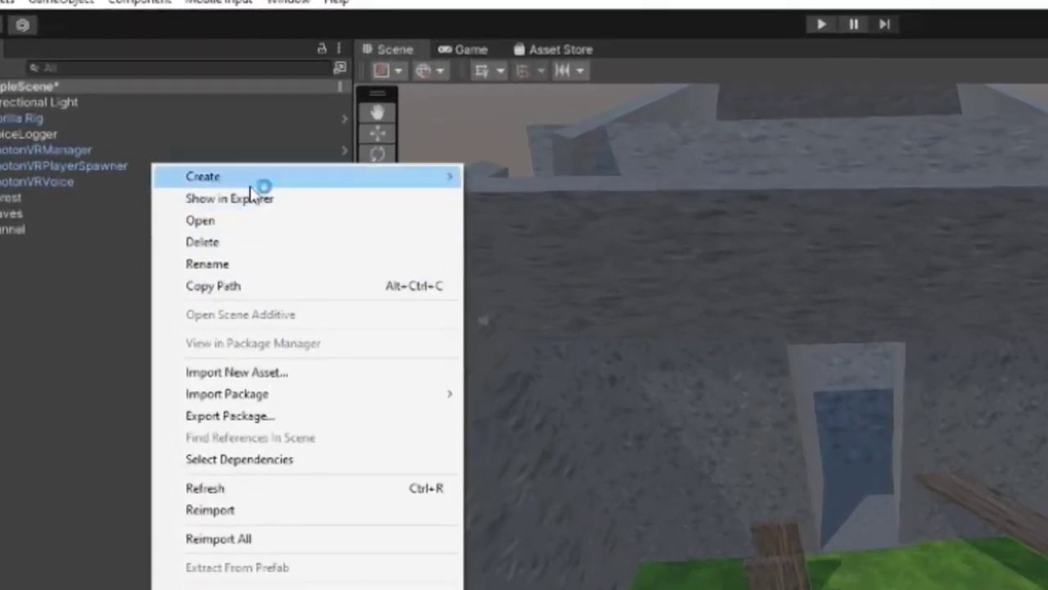
mouse_move(224, 140)
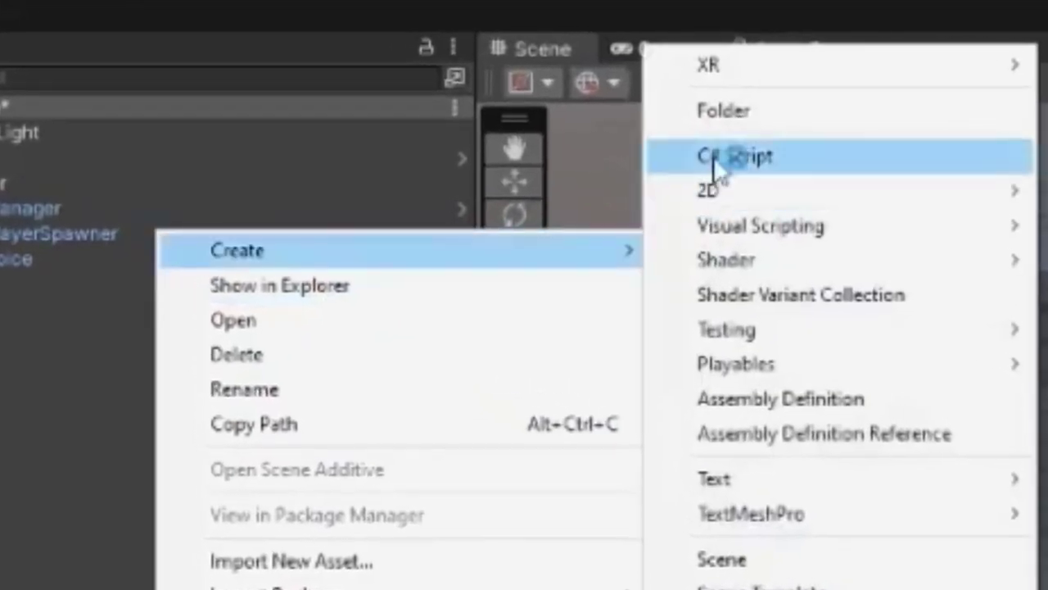
click(737, 160)
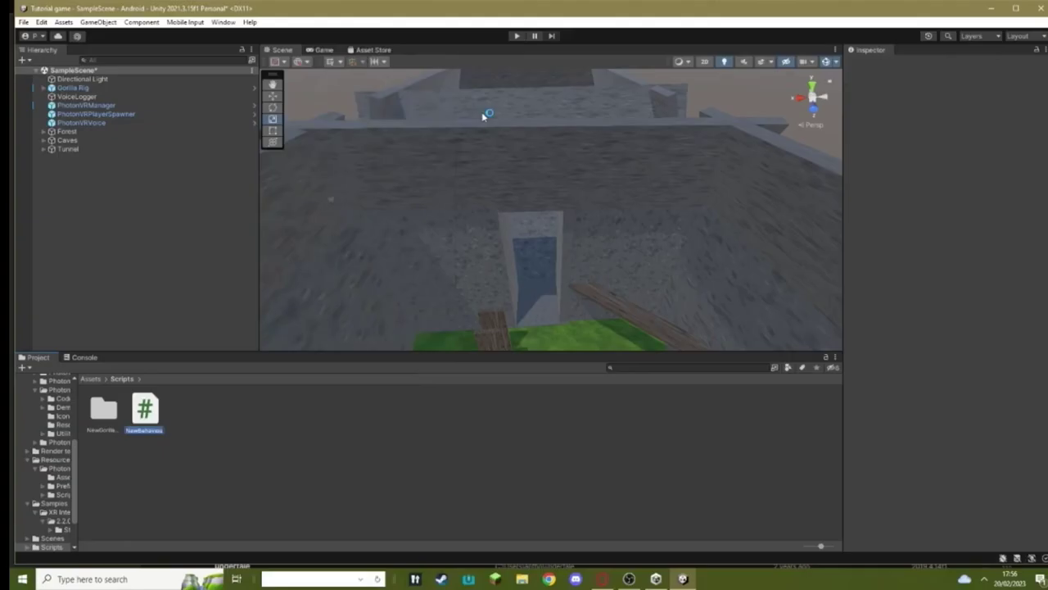
text(Enable)
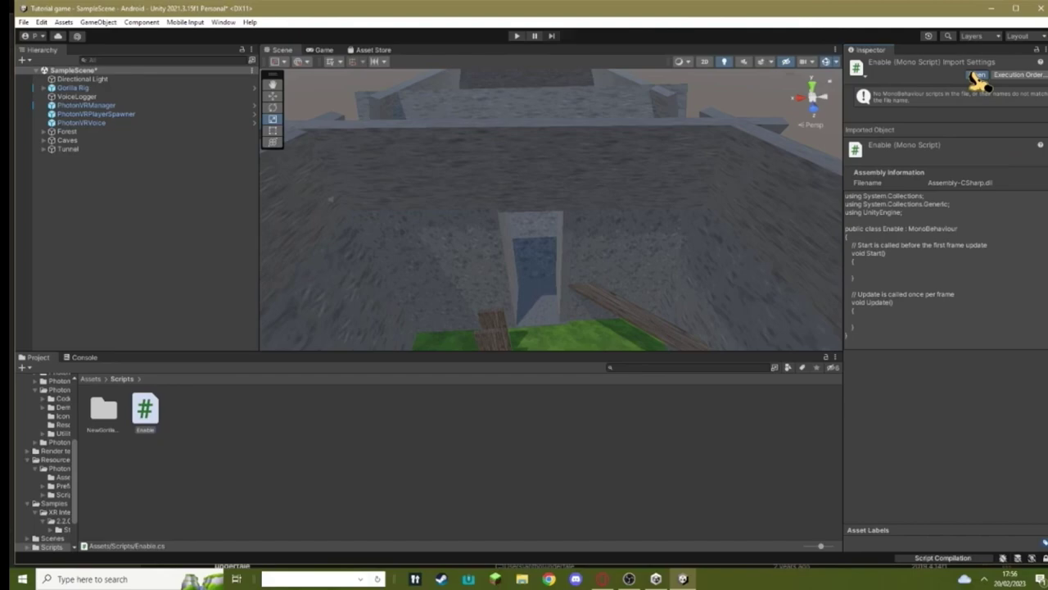
Replace the Enable script's template with OnTriggerEnter and OnTriggerExit methods calling WaitForSeconds(1) and objectEnable.SetActive(true) on a public GameObject, and save it
click(977, 75)
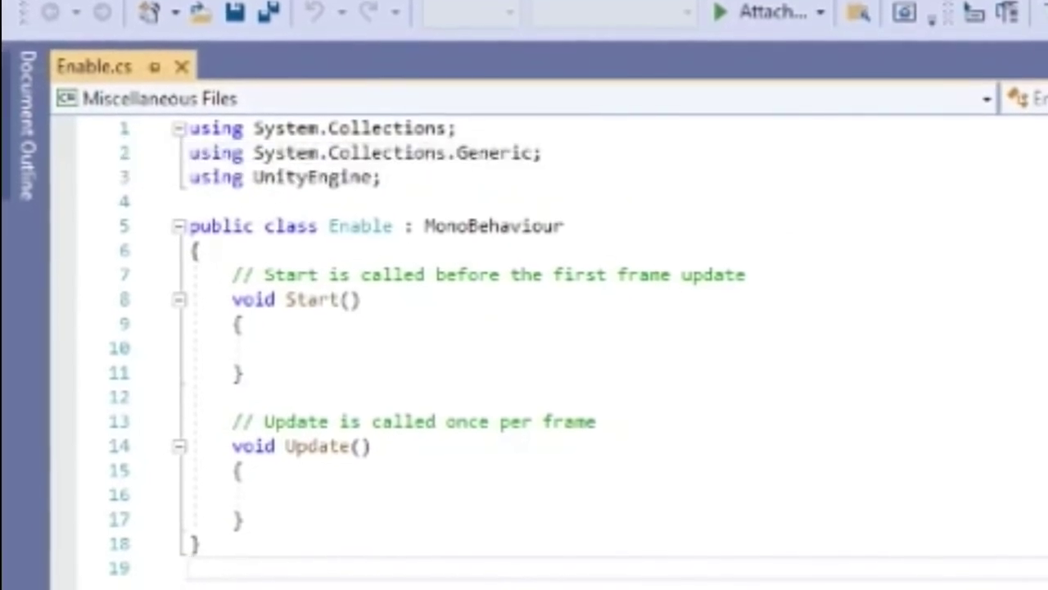
key(ctrl+a)
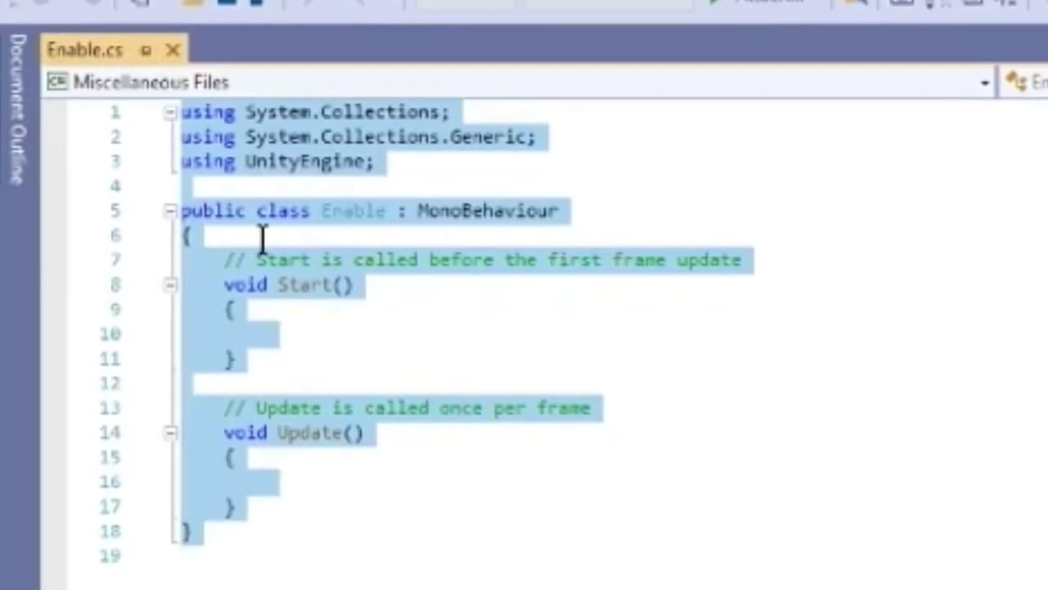
key(Delete)
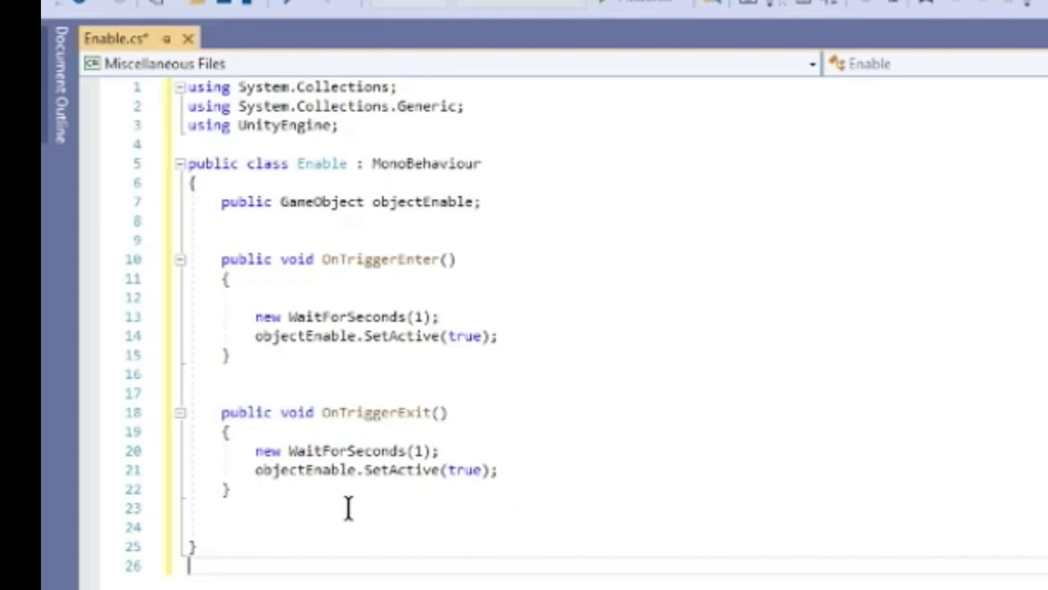
key(BackSpace)
click(218, 548)
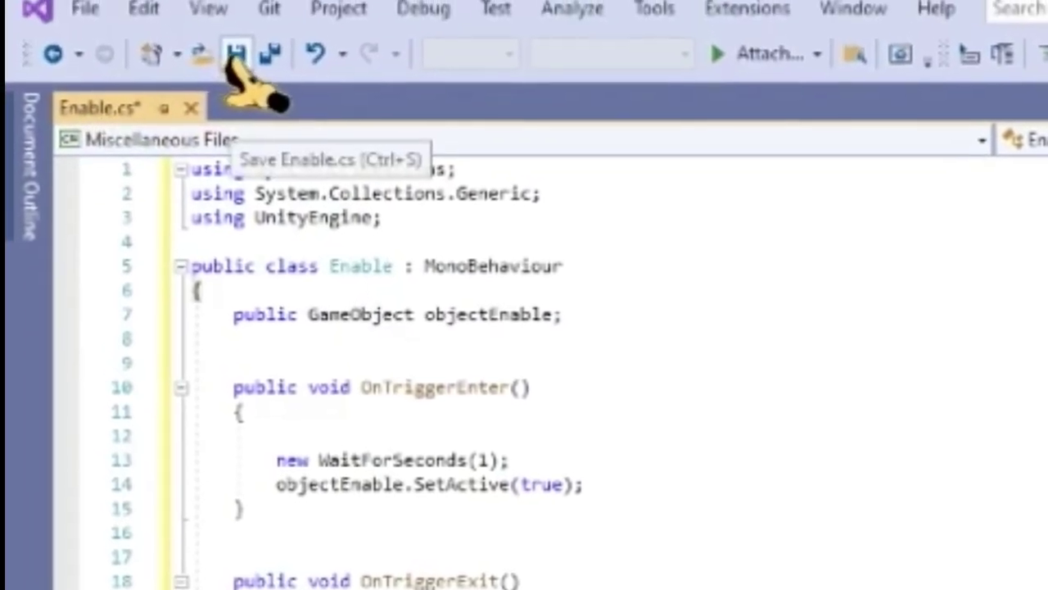
click(239, 70)
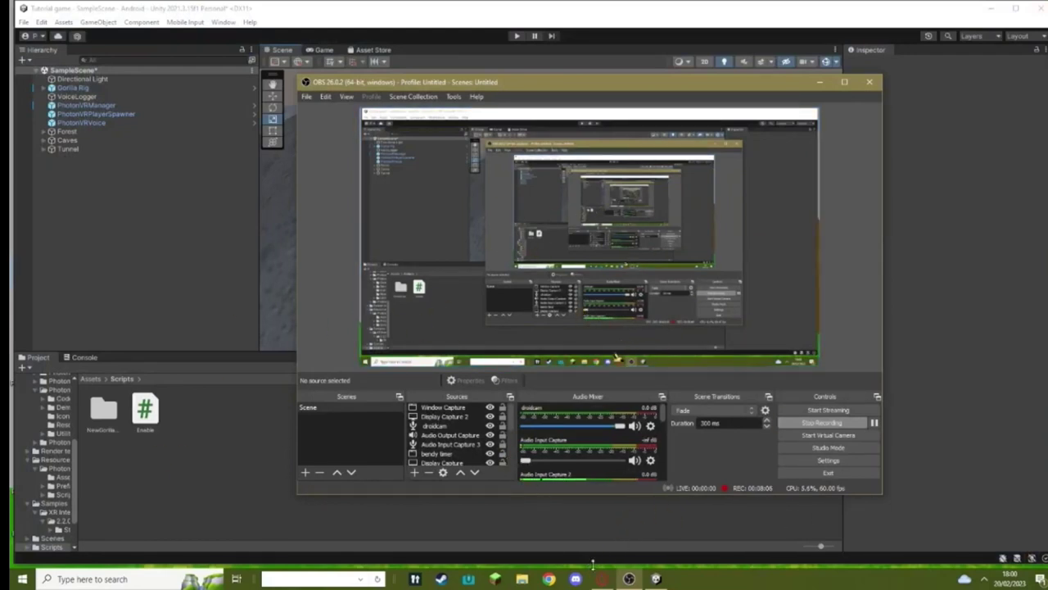
Return to Unity and create a second C# script named Disable in the Scripts folder
click(194, 395)
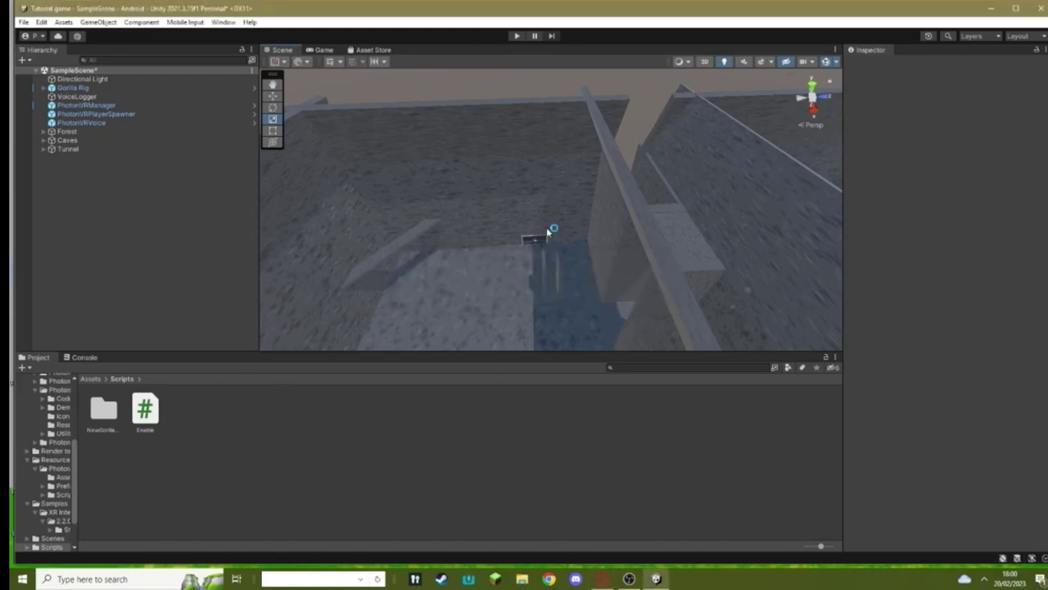
right_click(197, 424)
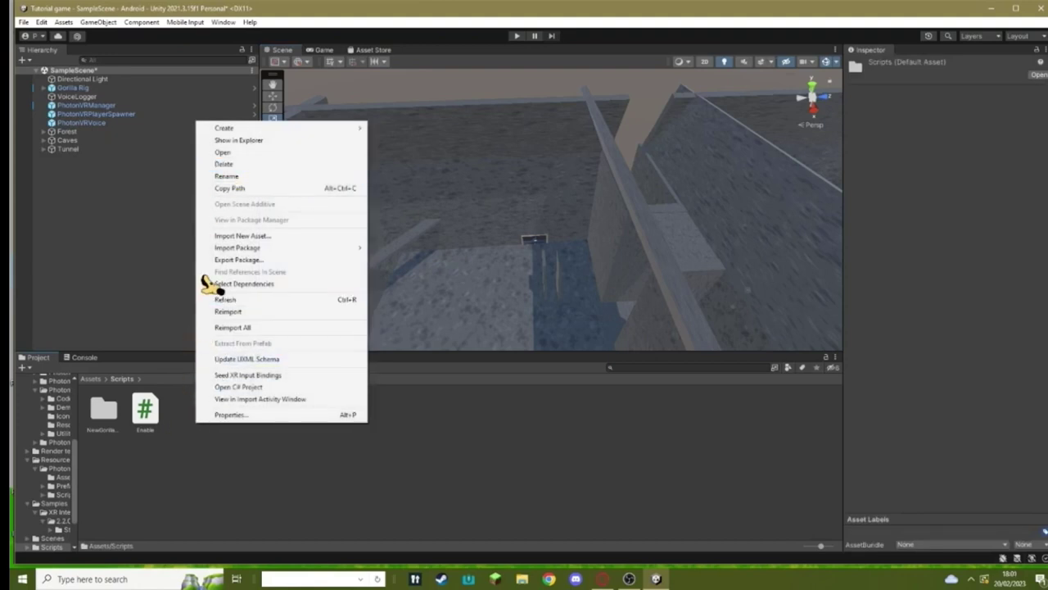
mouse_move(278, 129)
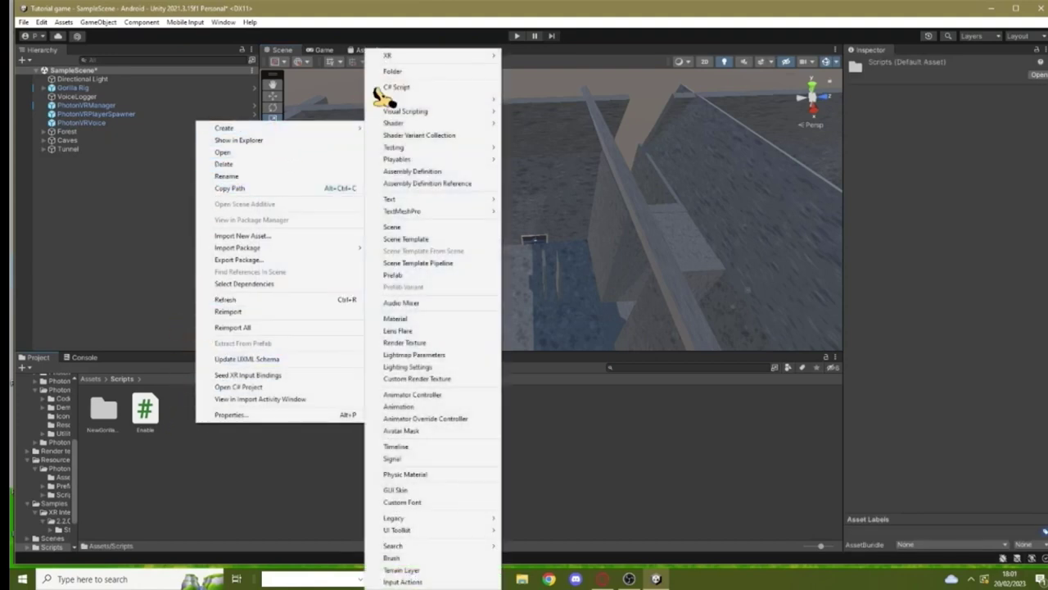
click(391, 88)
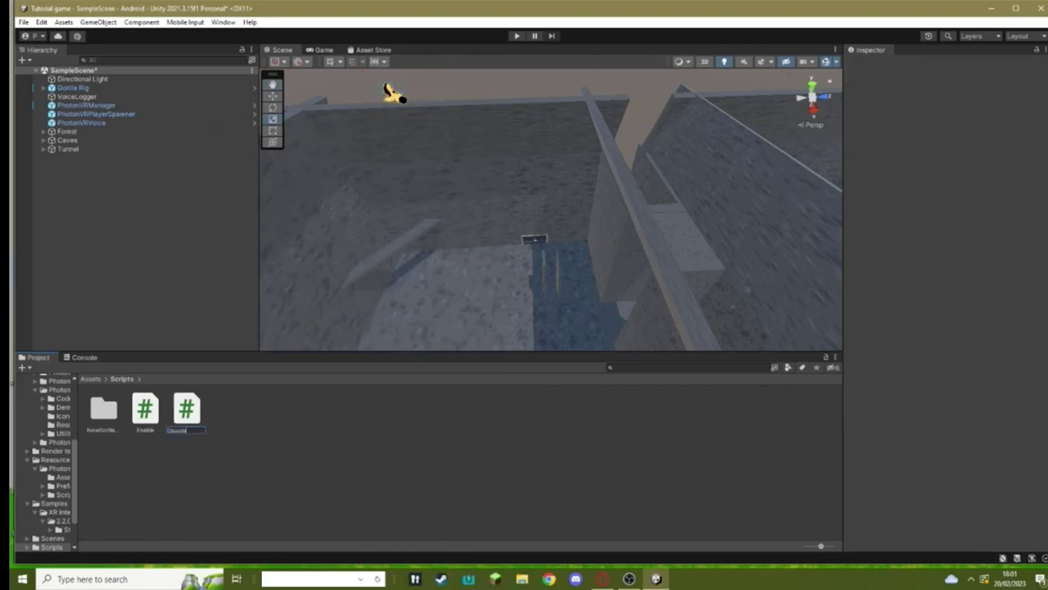
key(Return)
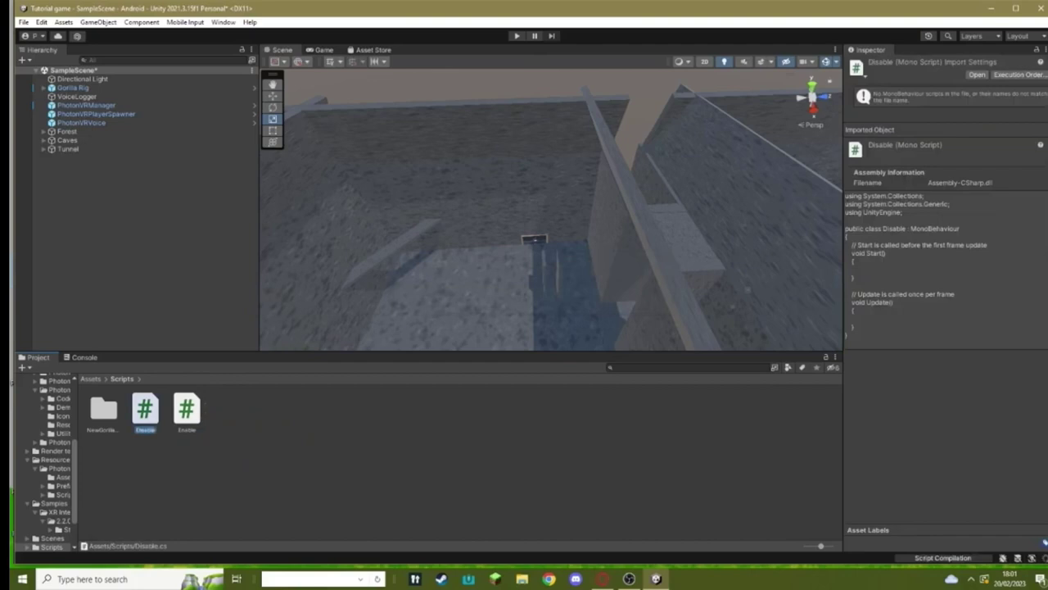
Replace the Disable script's template with OnTriggerEnter and OnTriggerExit methods calling WaitForSeconds(1) and objectDisable.SetActive(false) on a public GameObject, and save it
click(987, 75)
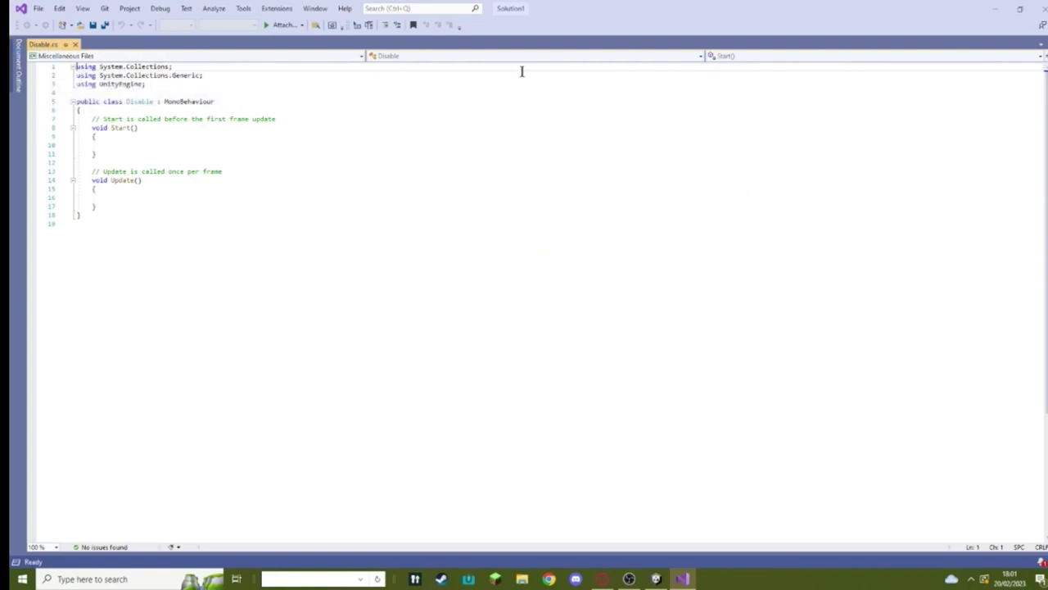
key(ctrl+a)
key(BackSpace)
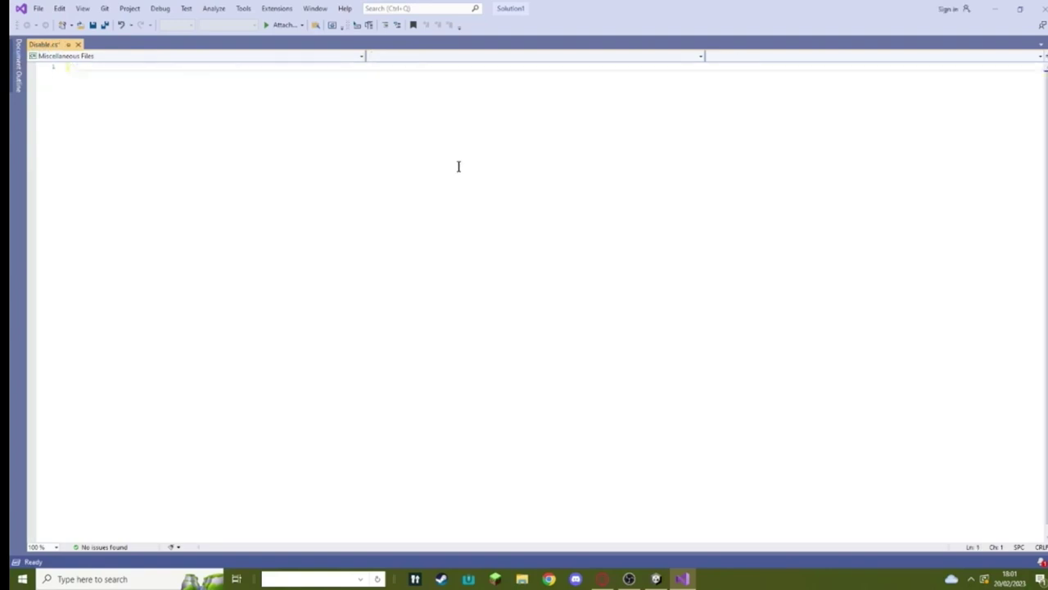
text(using System.Collections; using System.Collections.Generic; using UnityEngine;  public class Disable : MonoBehaviour {      public GameObject objectDisable;       void OnTriggerEnter()     {         new WaitForSeconds(1);         objectDisable.SetActive(false);     }       void OnTriggerExit()     {         new WaitForSeconds(1);         objectDisable.SetActive(false);     } })
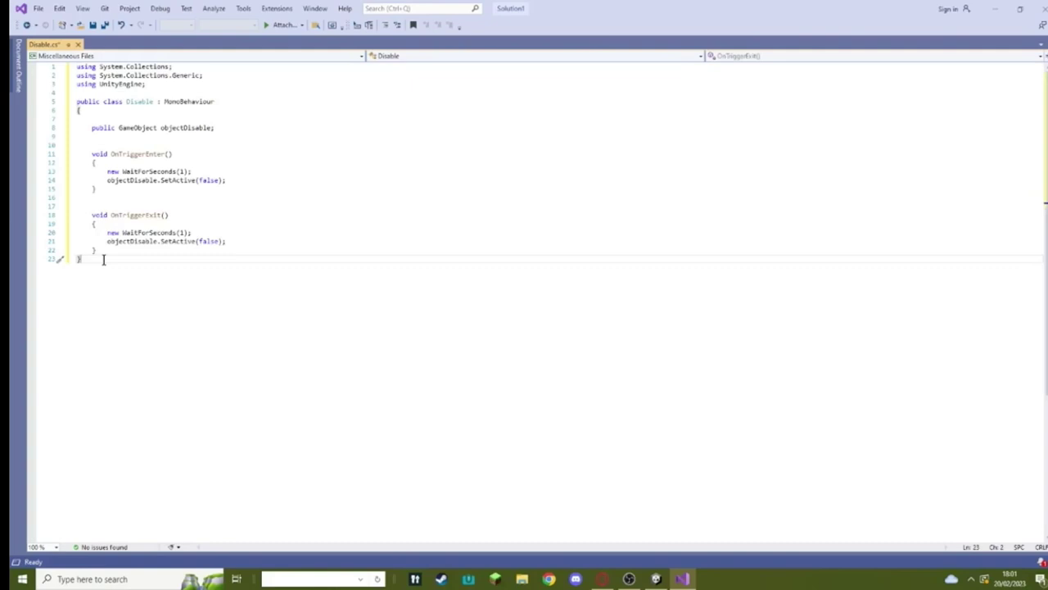
click(91, 25)
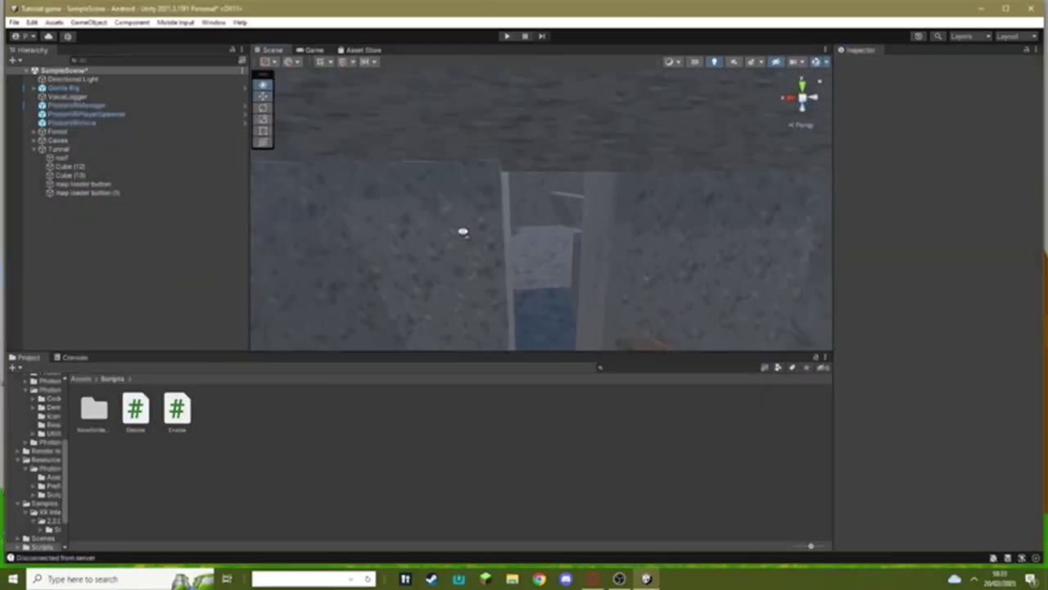
Examine the trigger colliders and the Enable and Disable script assignments of the two map loader buttons in the tunnel
right_drag(463, 232, 519, 273)
click(519, 273)
middle_drag(520, 273, 672, 299)
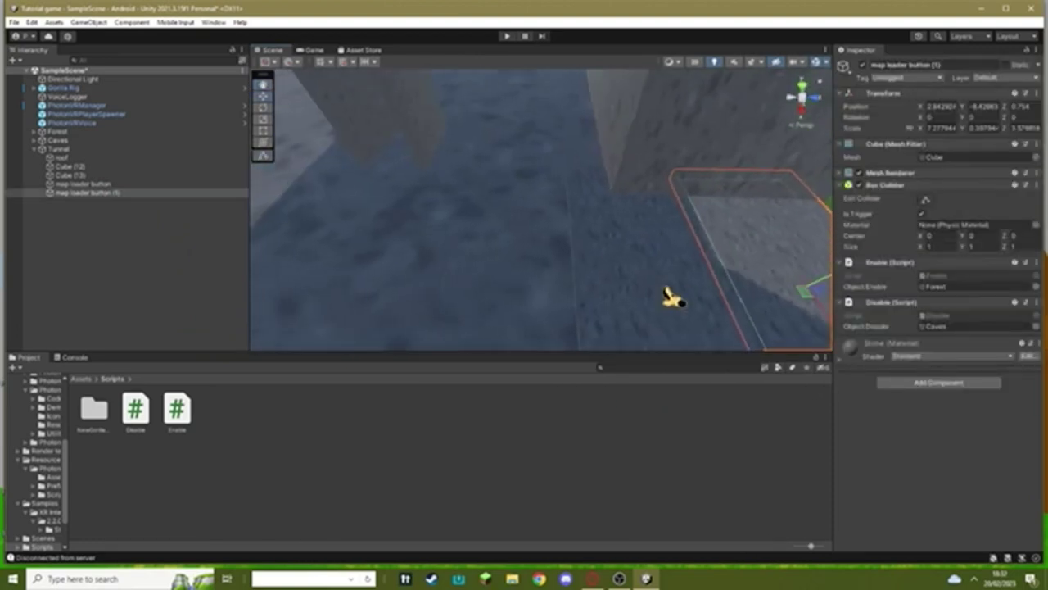
click(672, 299)
mouse_move(672, 299)
right_down()
mouse_move(664, 287)
mouse_move(658, 294)
right_up()
click(657, 295)
click(503, 257)
right_drag(592, 219, 597, 273)
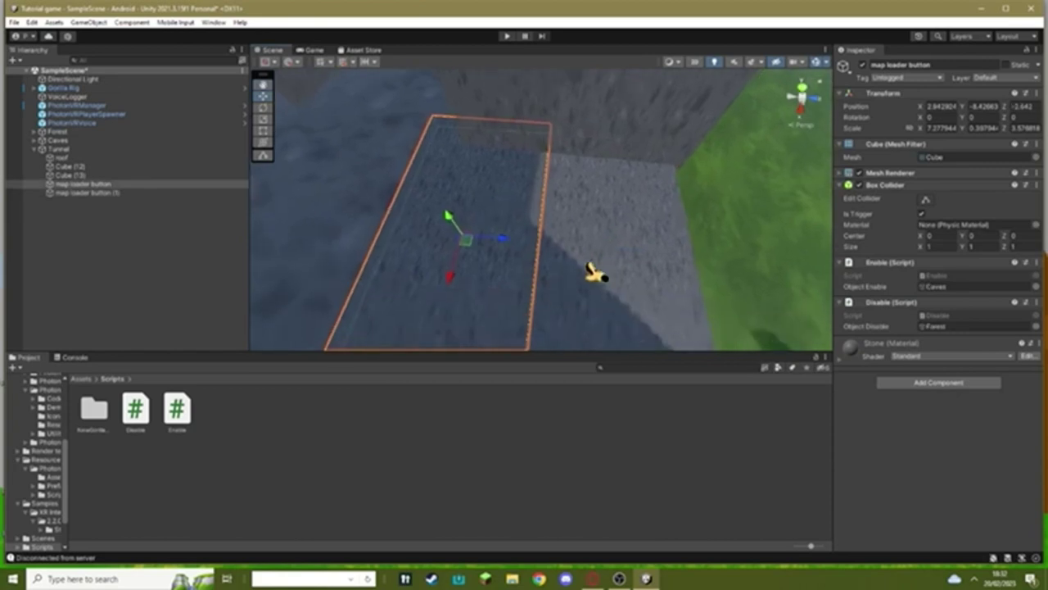
Deactivate both map loader button objects in the tunnel together
click(605, 269)
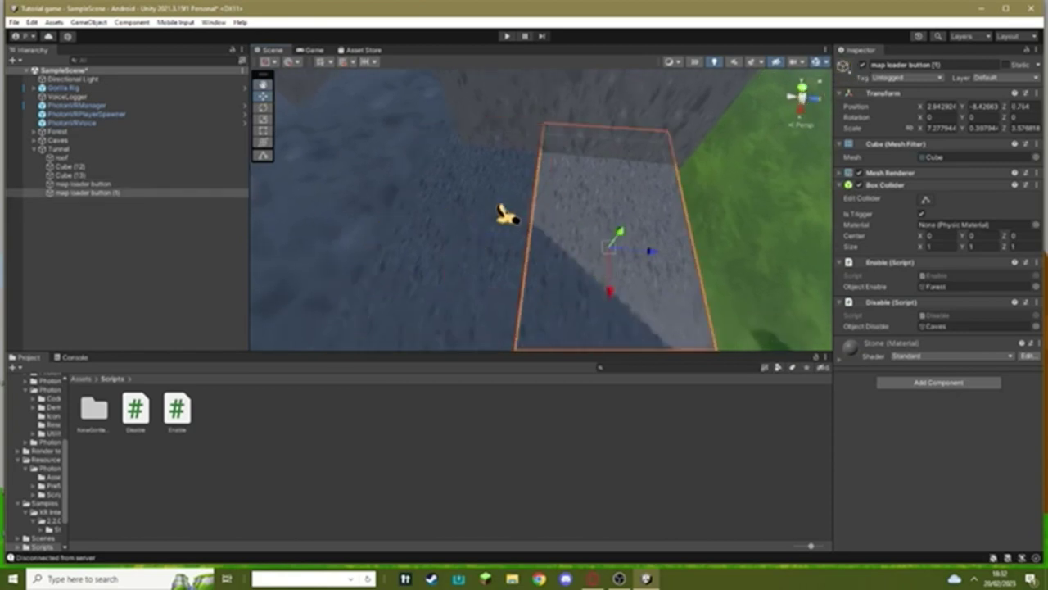
shift+click(504, 214)
click(864, 66)
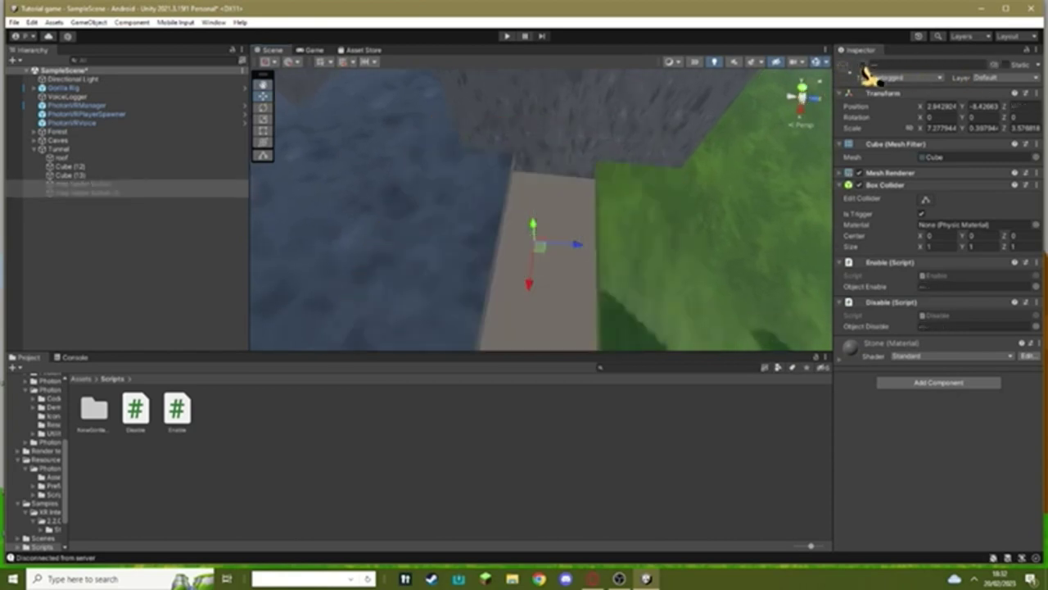
Reactivate both map loader buttons in the tunnel together and select each one individually
click(864, 65)
click(586, 236)
click(497, 224)
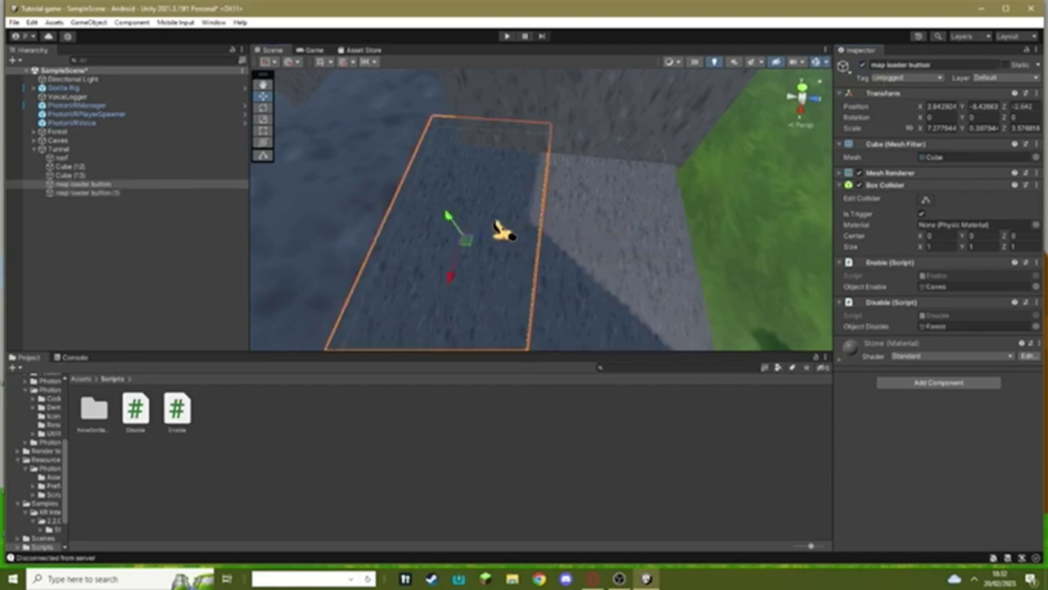
click(596, 227)
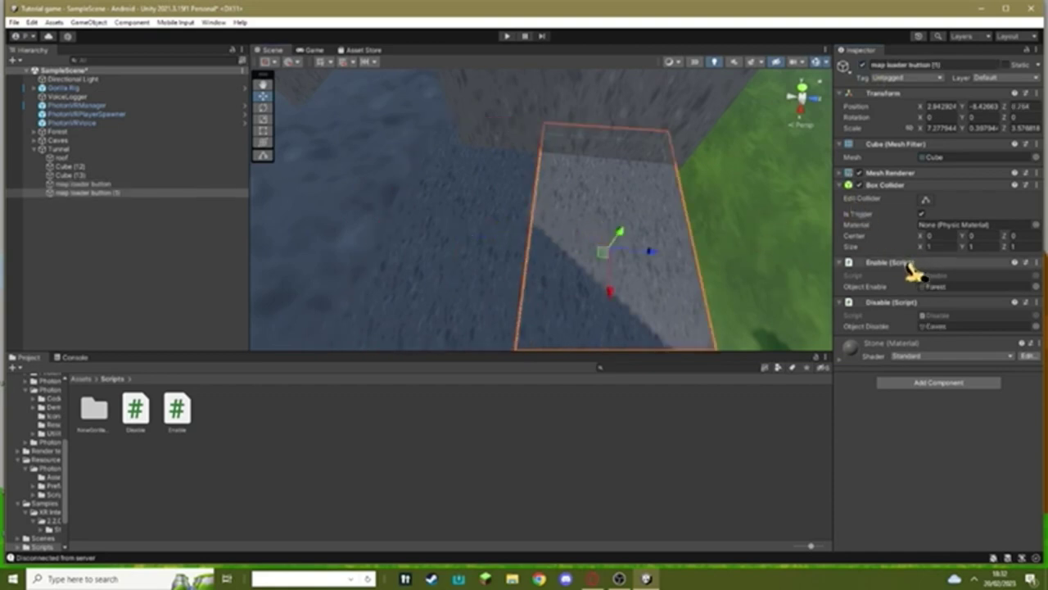
Add a second Enable and Disable script to map loader button (1), and remove both duplicate components
drag(179, 416, 900, 441)
drag(138, 426, 859, 446)
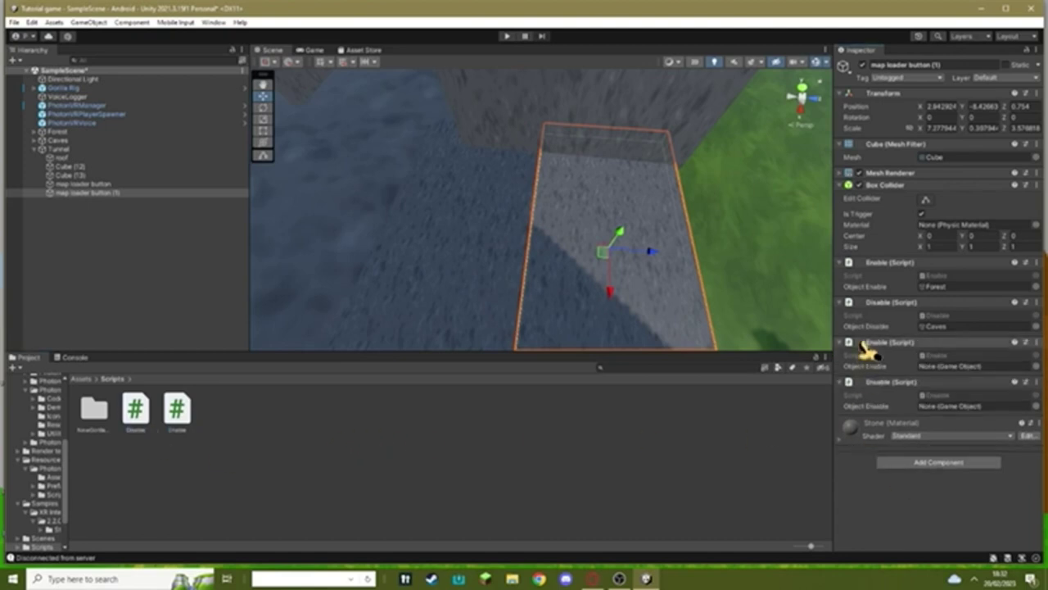
right_click(886, 344)
click(917, 368)
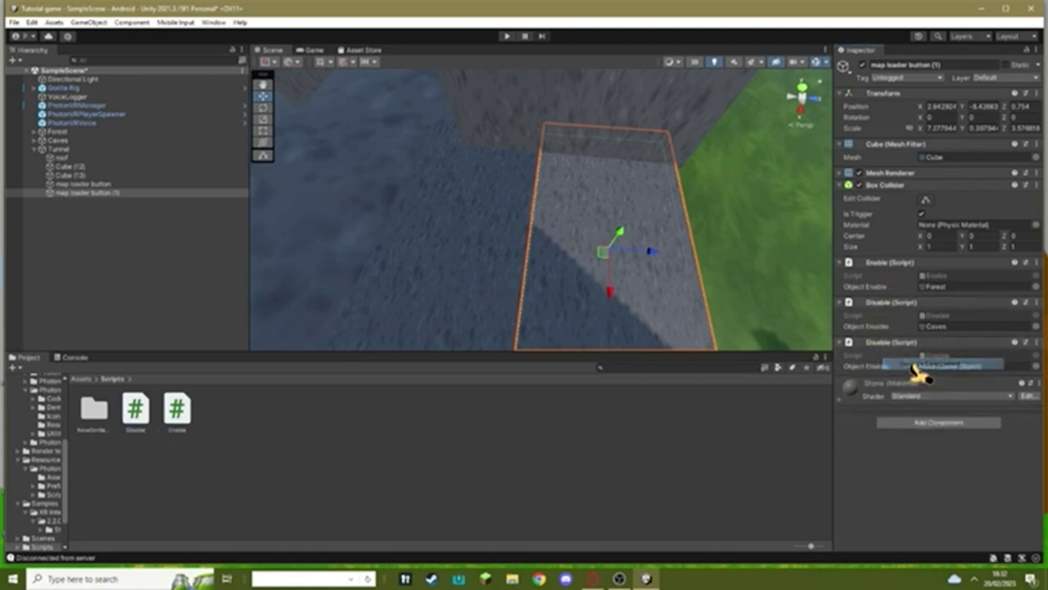
right_click(911, 345)
click(933, 370)
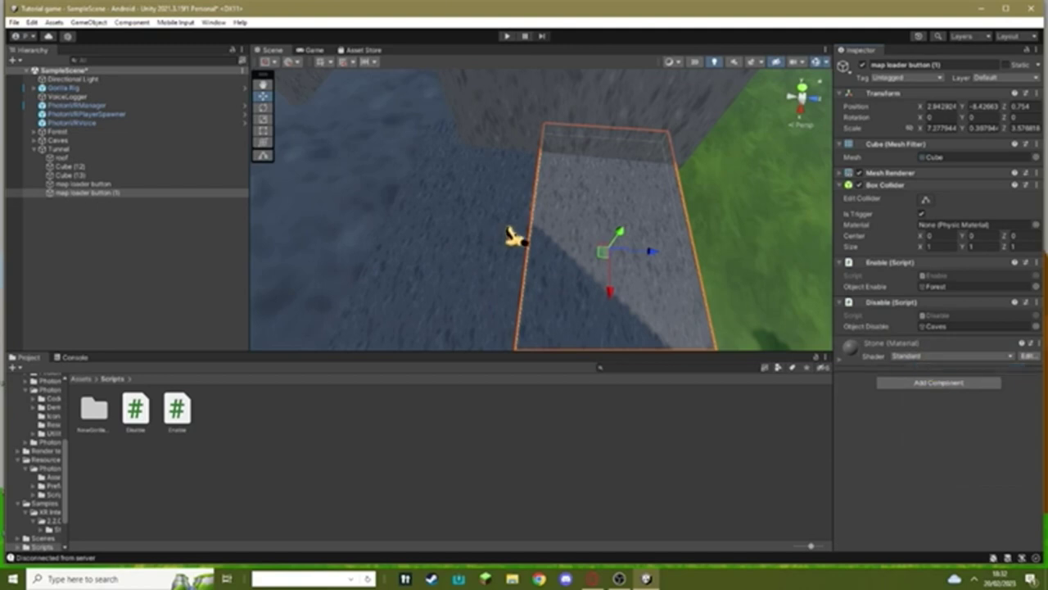
Examine which maps the Enable and Disable scripts reference on the two map loader buttons, and where the buttons sit between the maps
right_drag(512, 238, 593, 243)
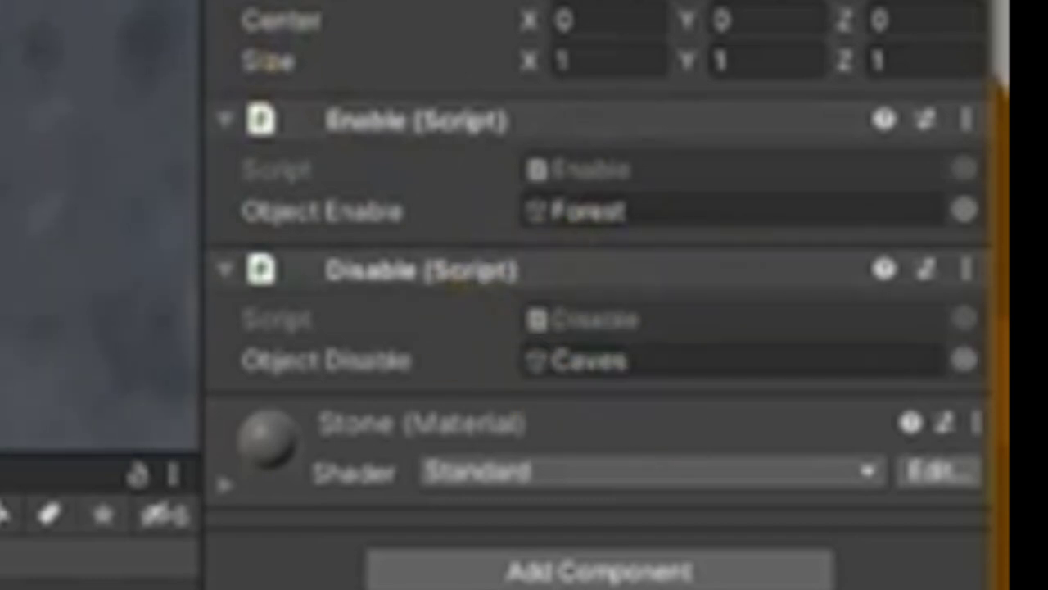
click(507, 249)
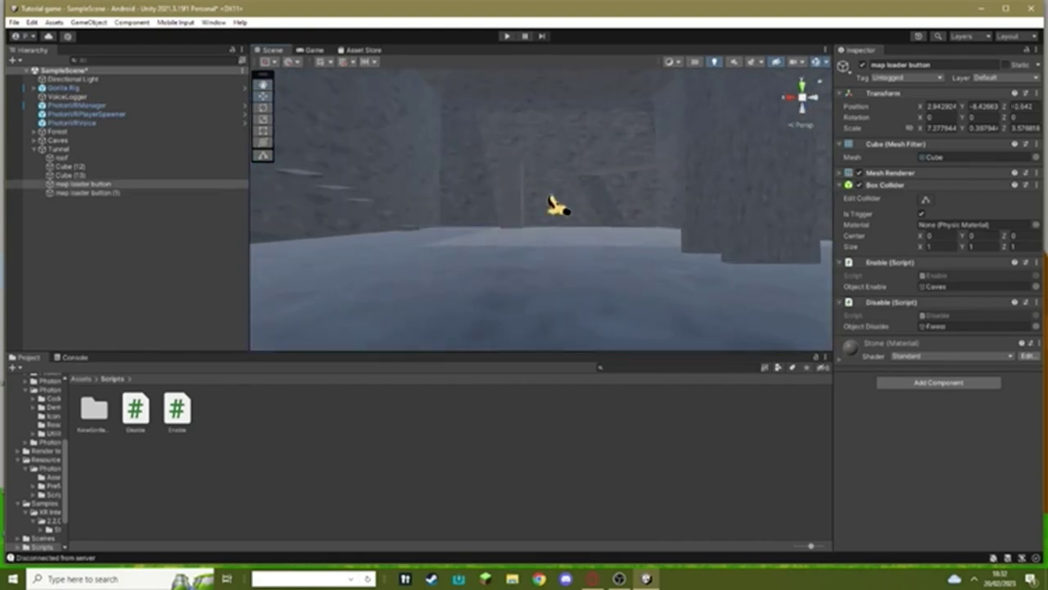
right_drag(520, 168, 831, 157)
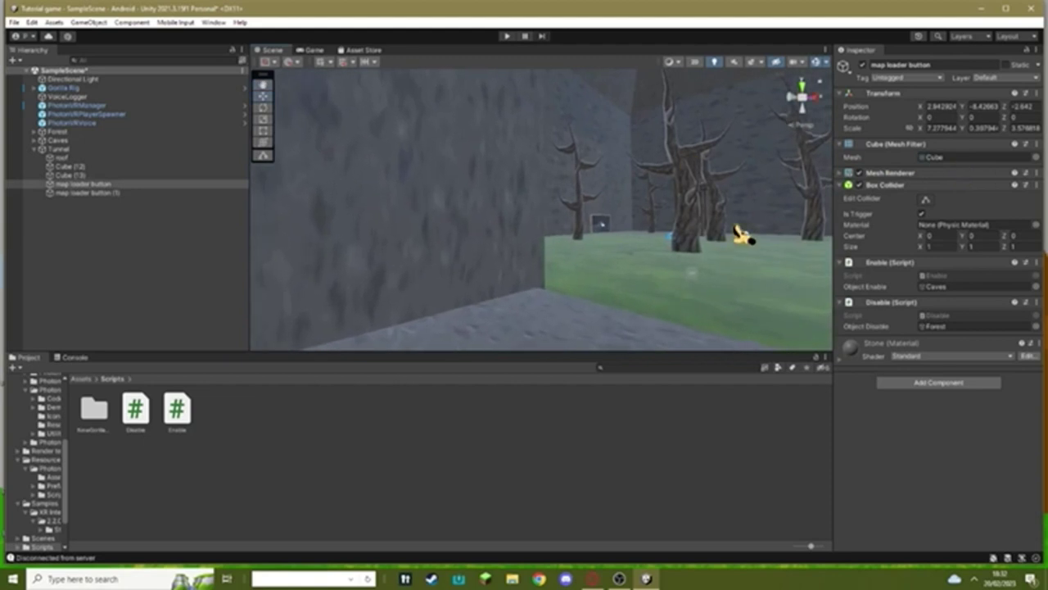
key(f)
Collapse the Tunnel group, deactivate the Caves map to view the scene from the forest, and reactivate Caves
click(36, 149)
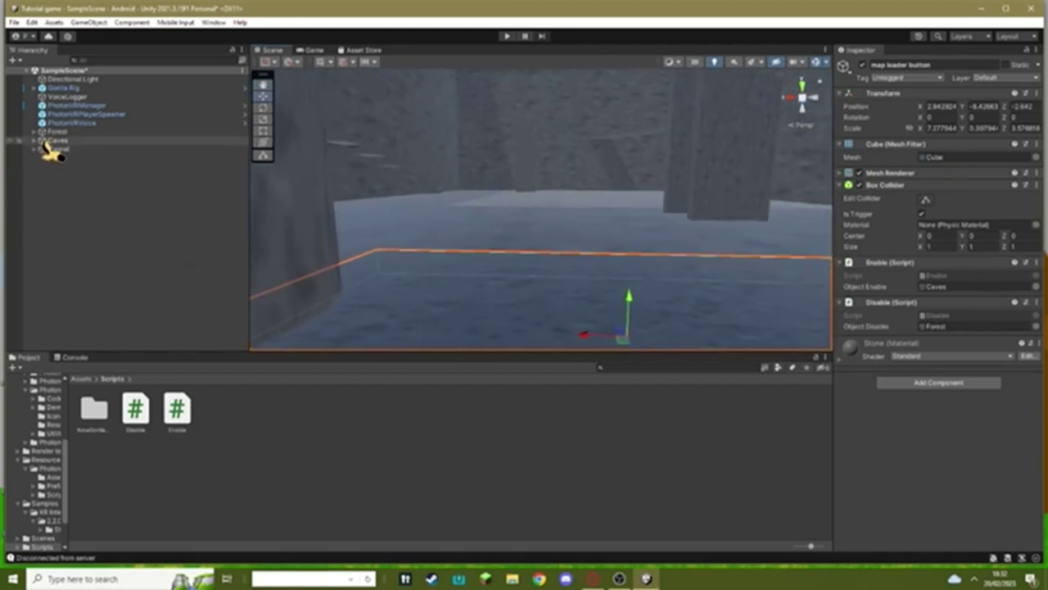
click(56, 141)
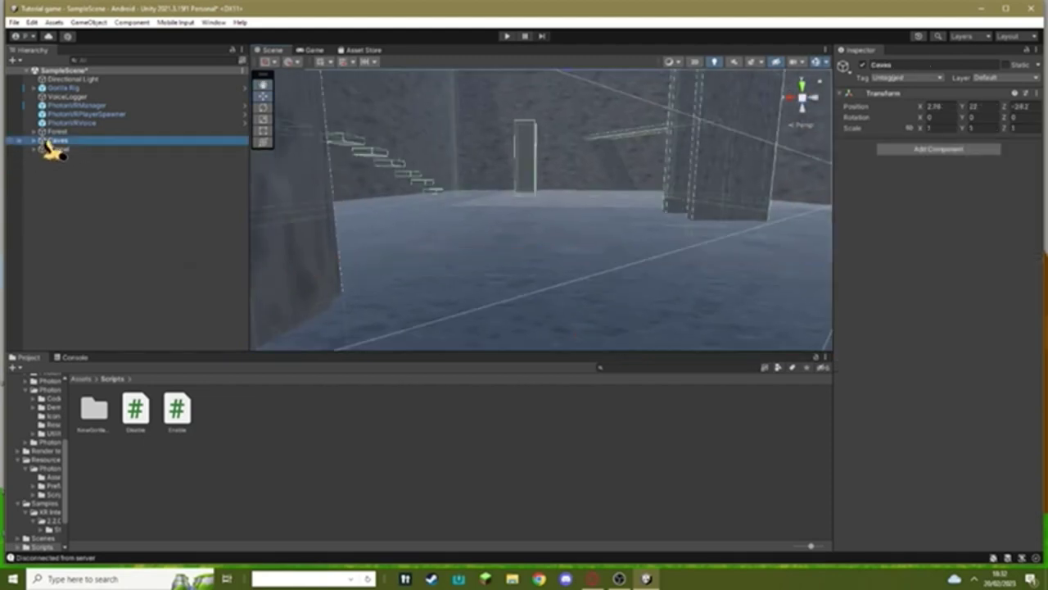
click(862, 64)
right_drag(801, 97, 603, 133)
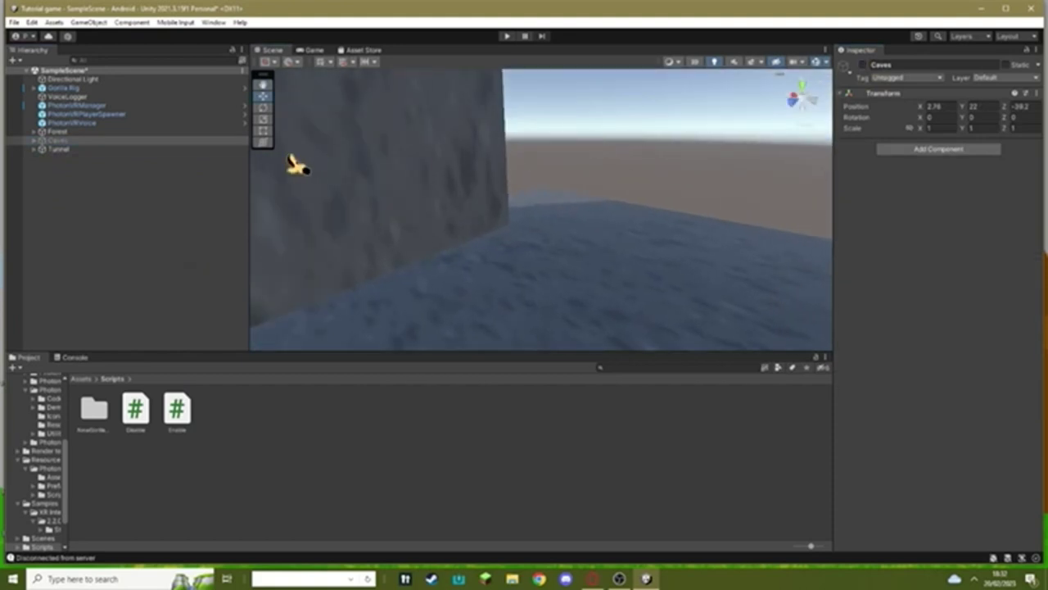
click(556, 176)
right_drag(573, 215, 655, 197)
key(s)
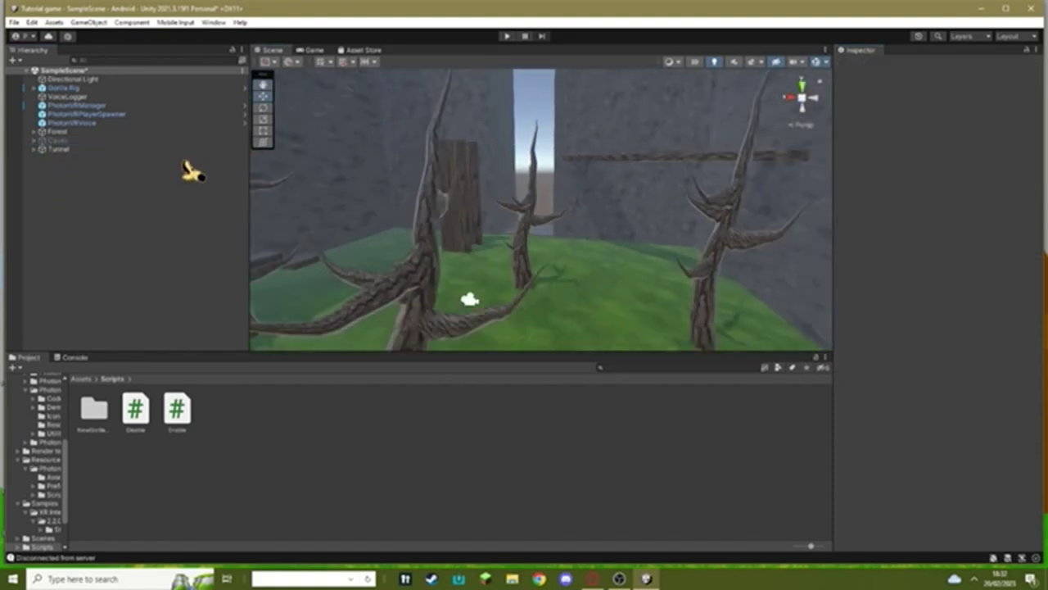
click(97, 141)
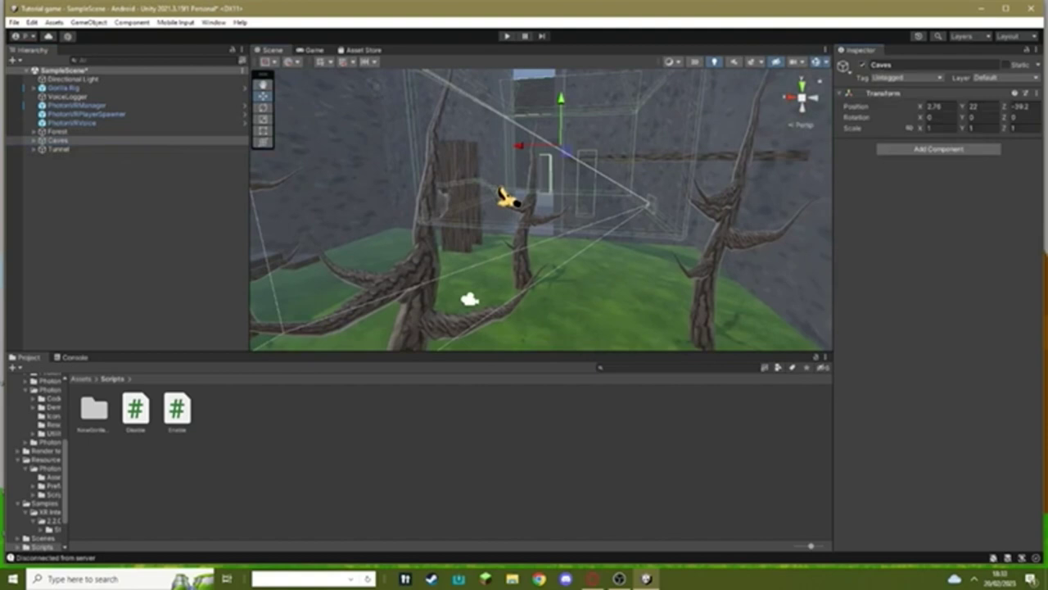
Inspect the Speaker object inside the Caves map and its Audio Source settings
right_drag(500, 191, 540, 270)
click(37, 140)
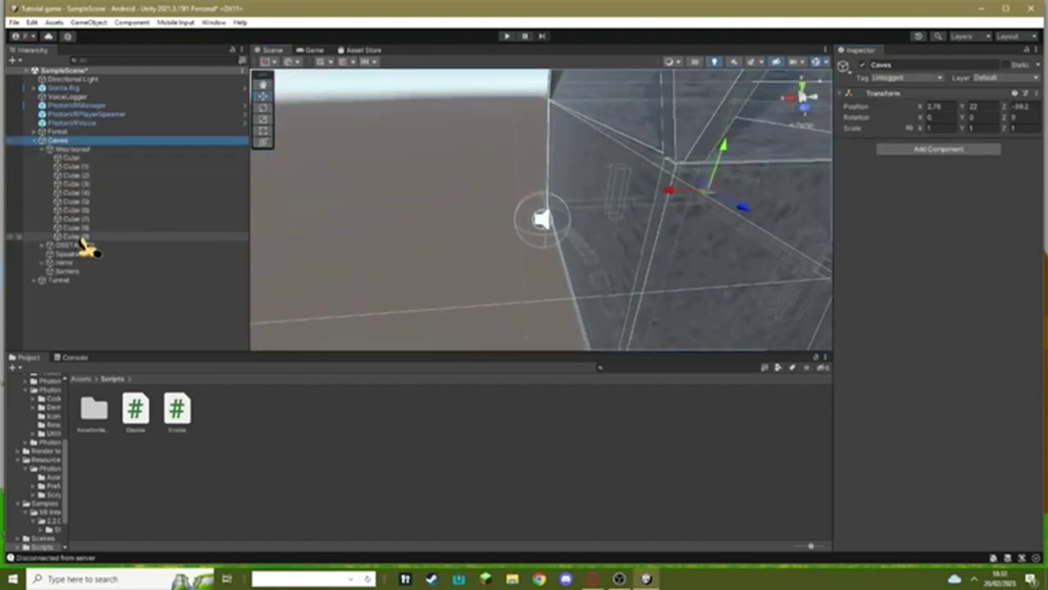
double_click(78, 254)
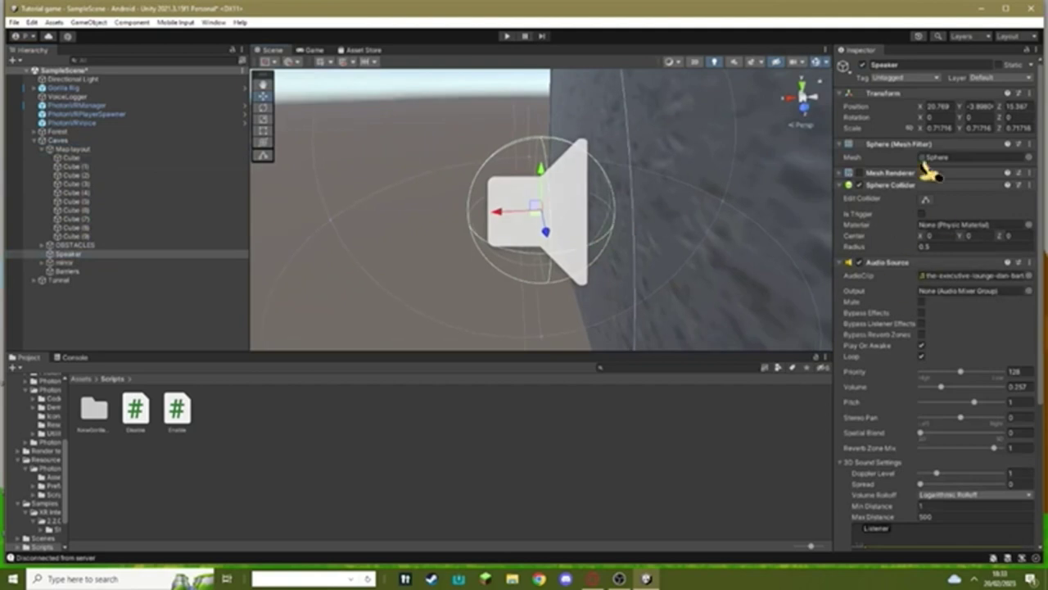
scroll(884, 272, down, 3)
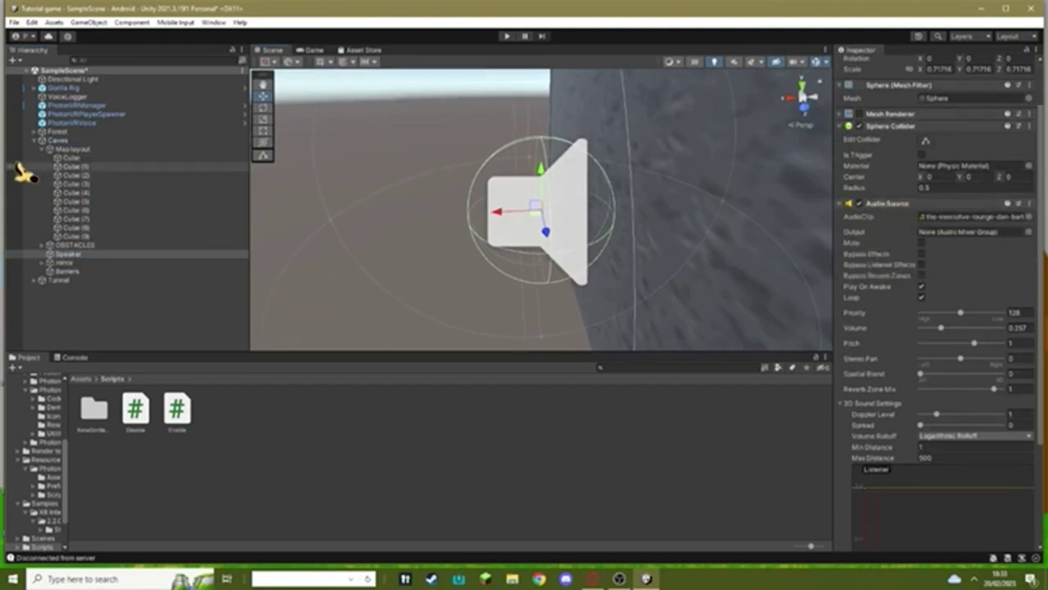
click(36, 141)
click(59, 143)
right_drag(586, 258, 82, 186)
click(493, 198)
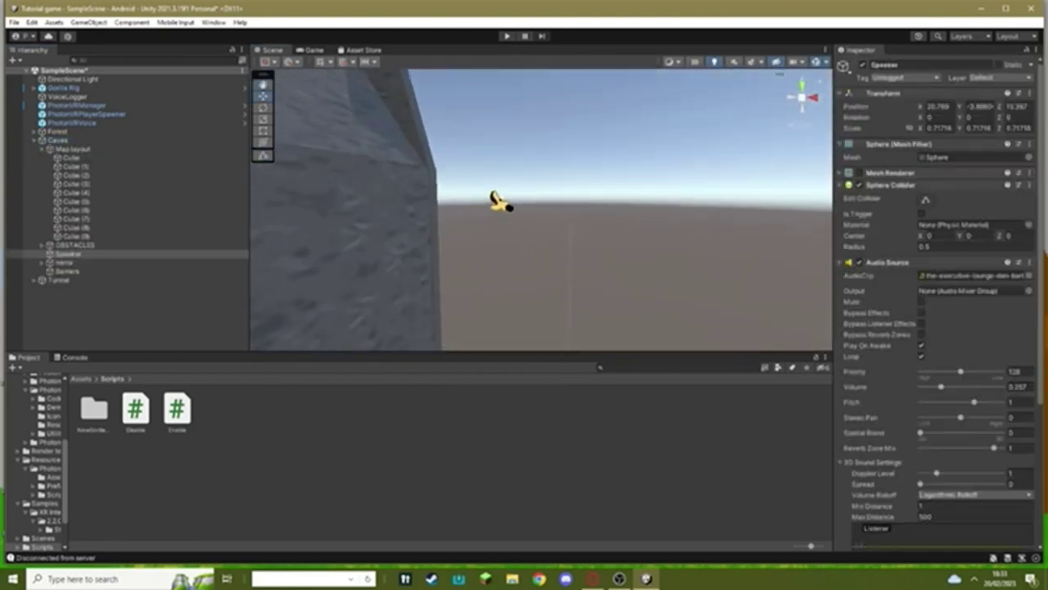
click(493, 199)
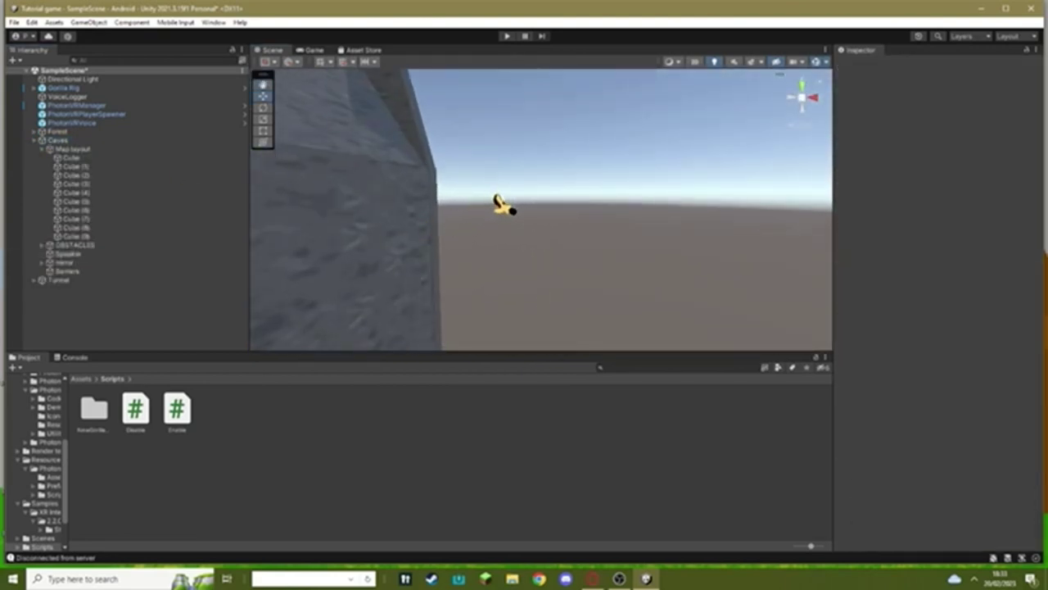
Collapse the Caves group and deactivate the whole Caves map object
click(36, 141)
right_drag(480, 164, 577, 142)
double_click(69, 141)
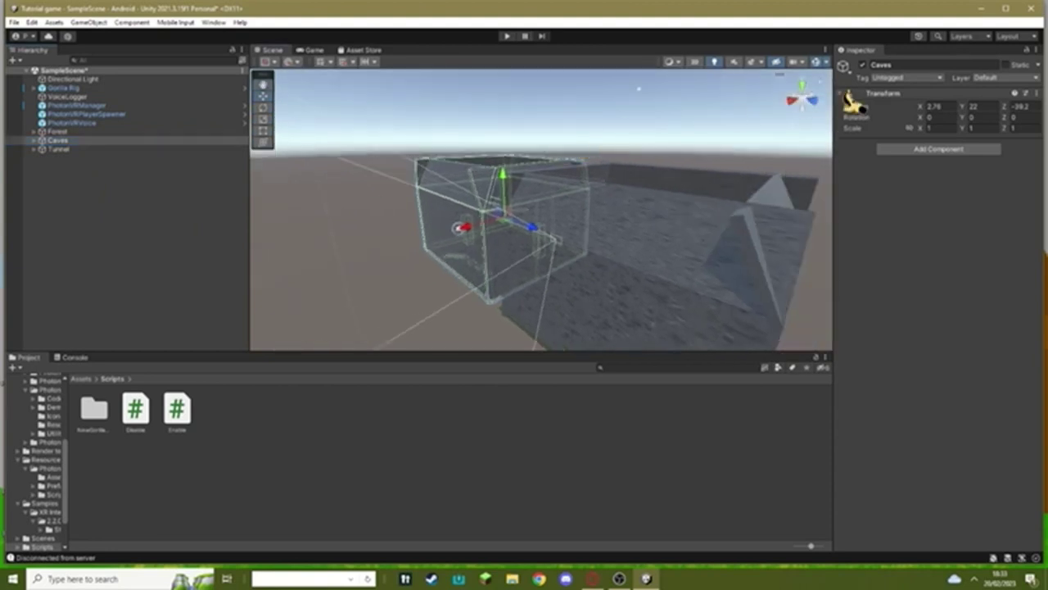
click(862, 66)
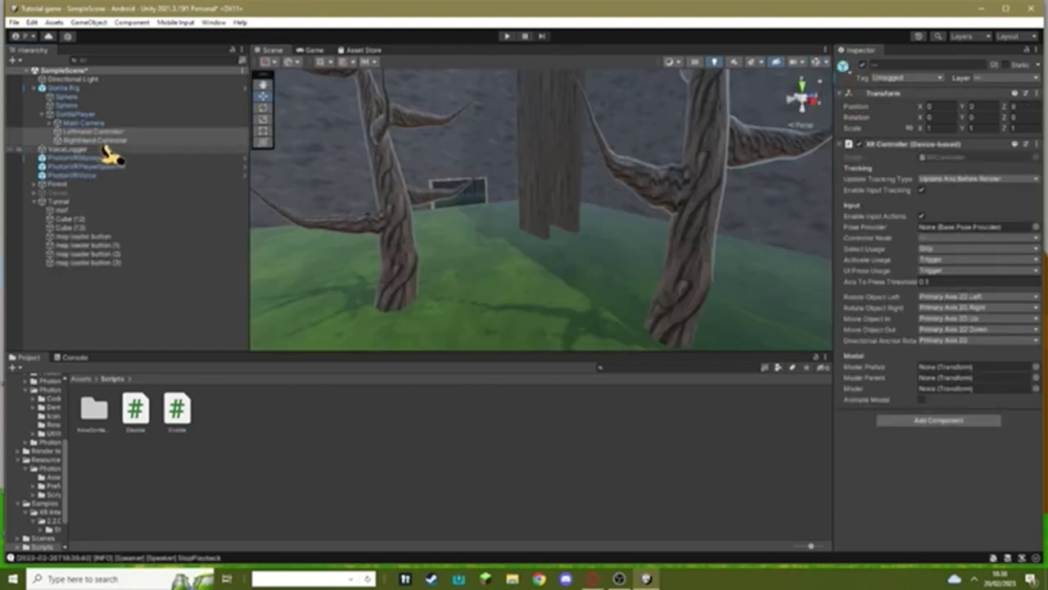
Add a Sphere Collider with a radius of 0.05 to both the LeftHand and RightHand Controllers under GorillaPlayer
click(105, 140)
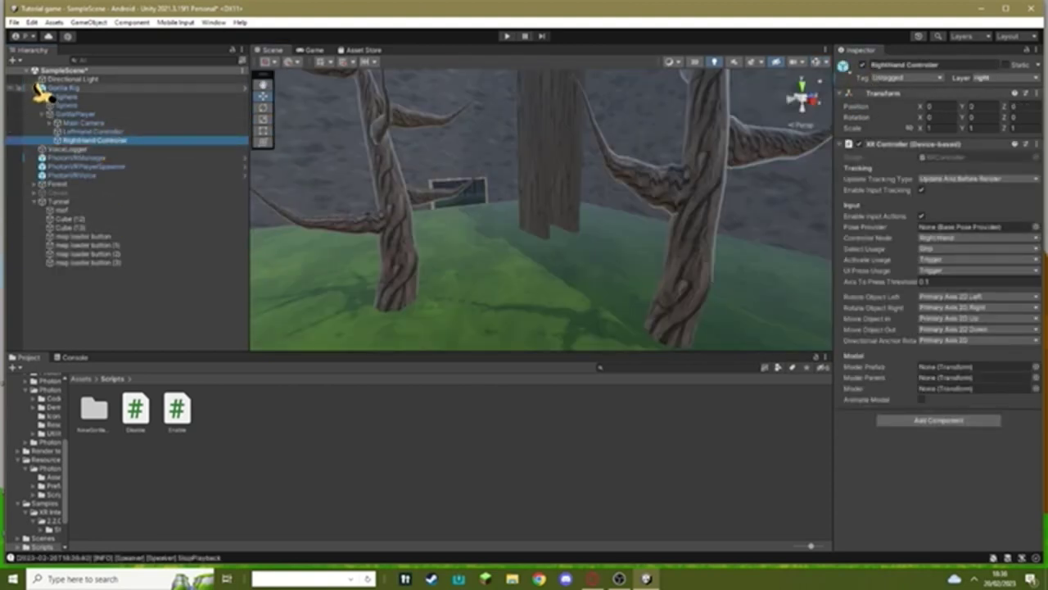
click(72, 132)
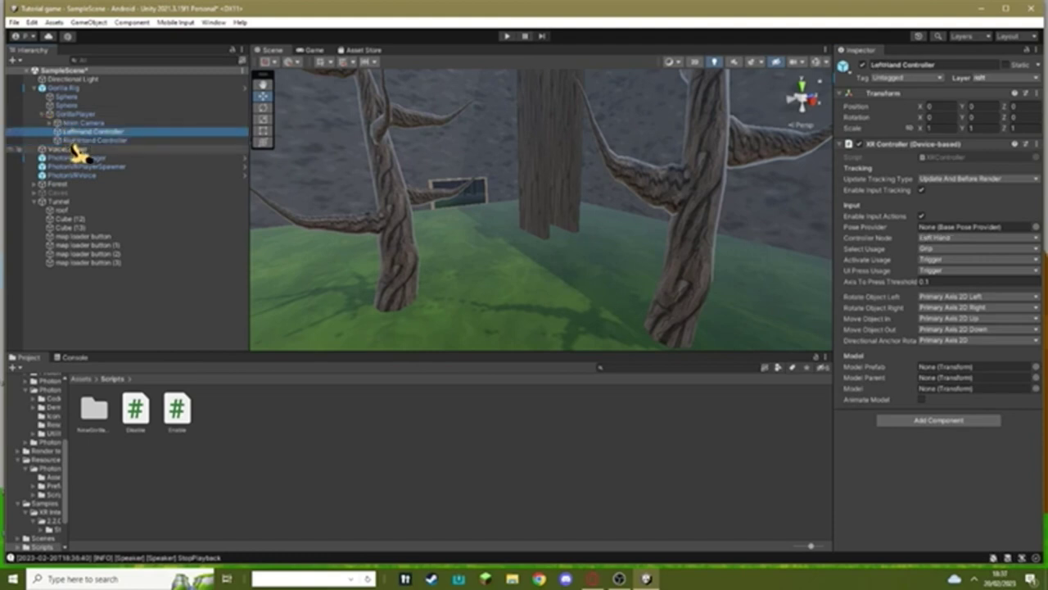
shift+click(90, 140)
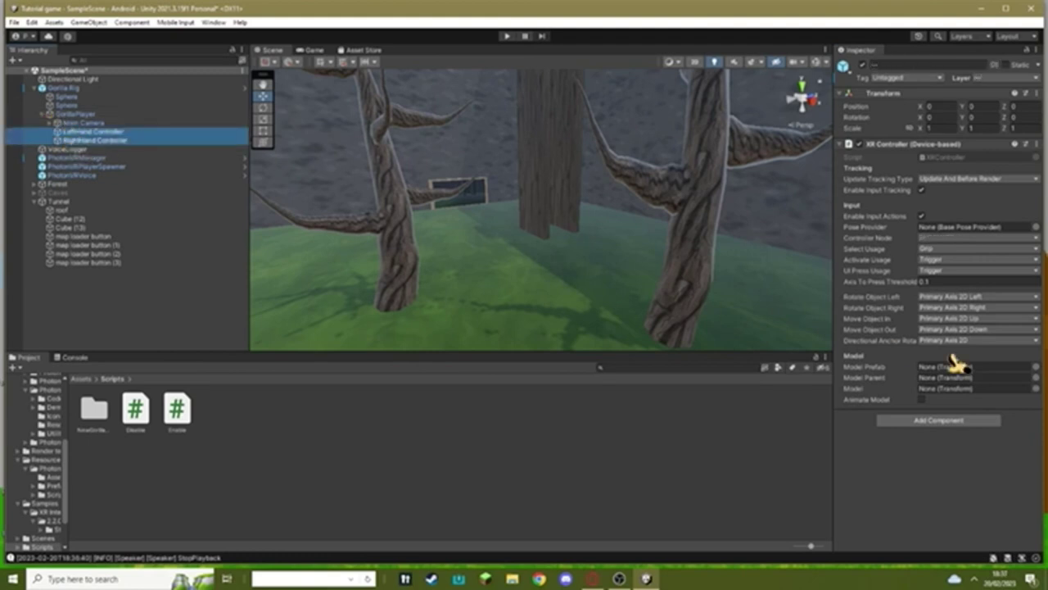
click(917, 421)
click(922, 426)
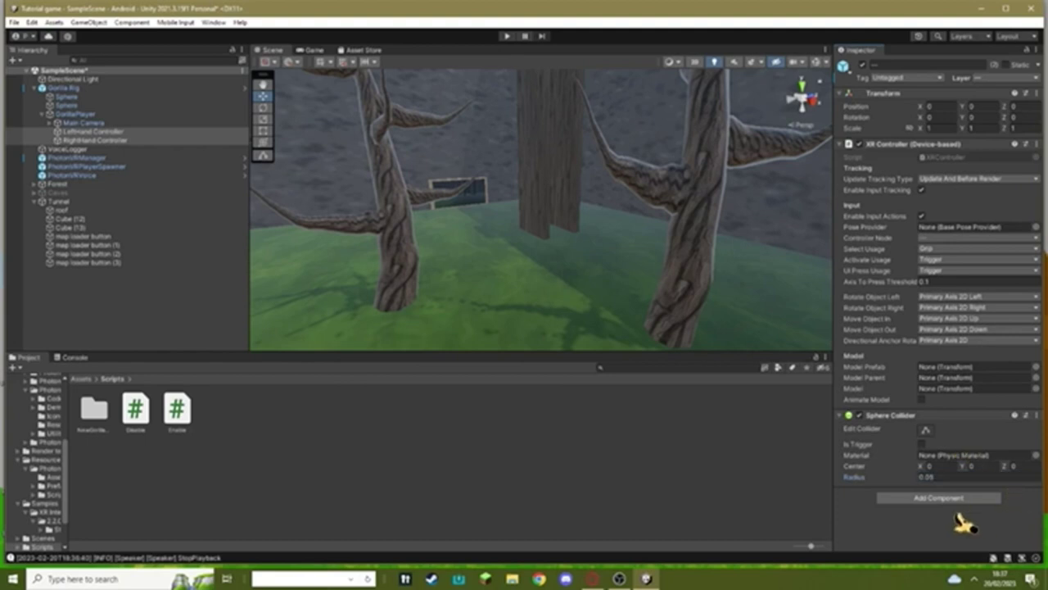
Check the layer assignments of the LeftHand Controller and RightHand Controller
click(123, 132)
click(991, 78)
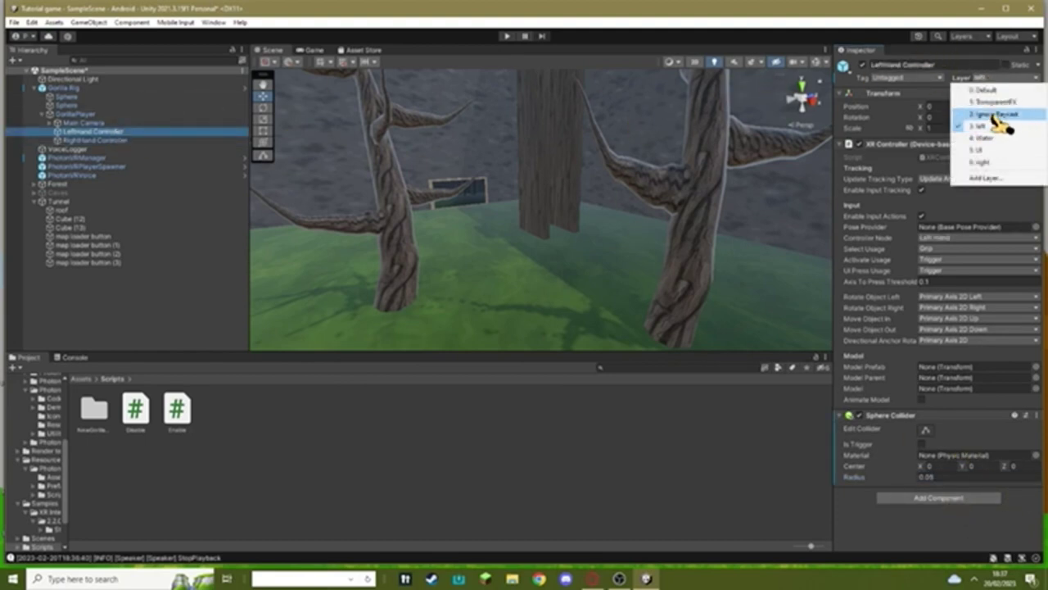
click(155, 141)
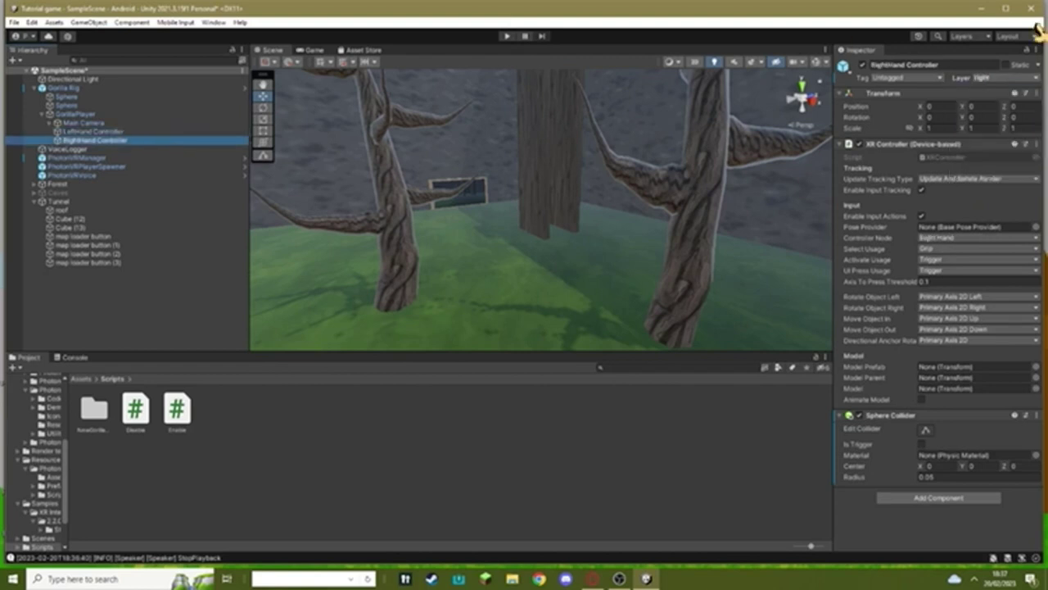
click(992, 78)
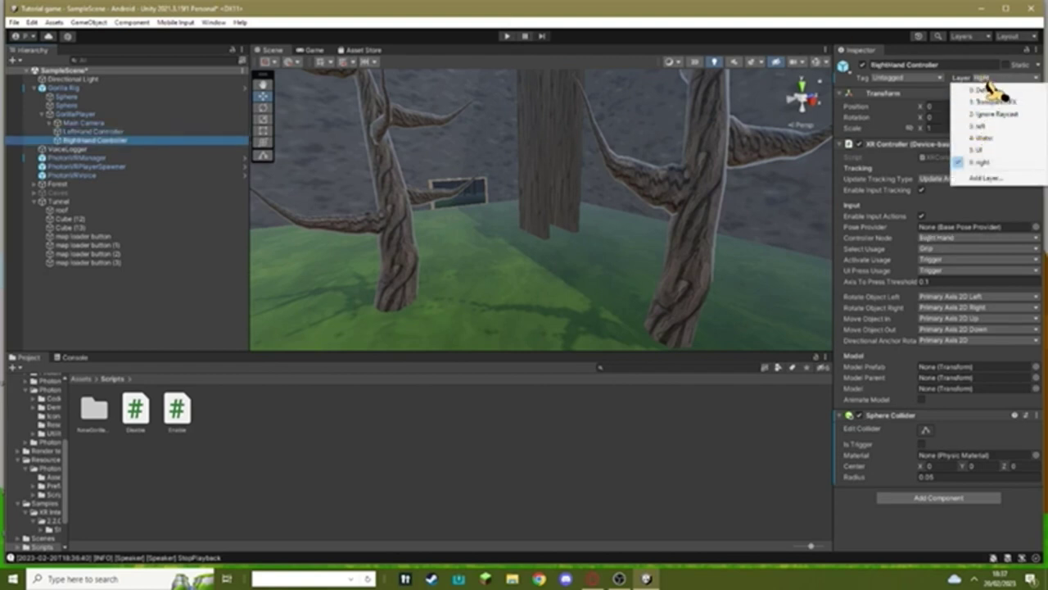
click(123, 131)
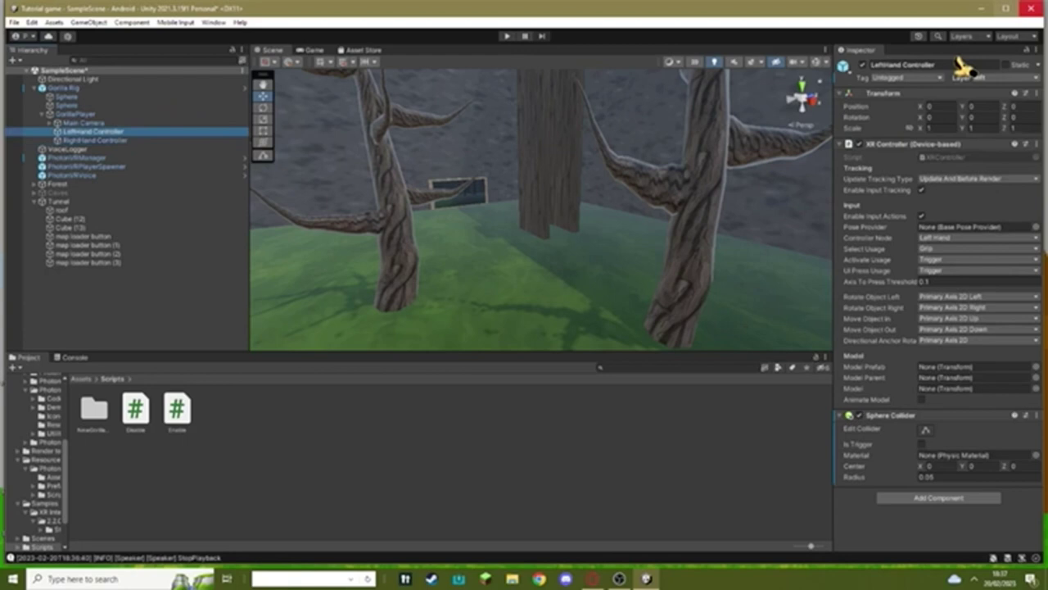
click(1015, 79)
click(155, 141)
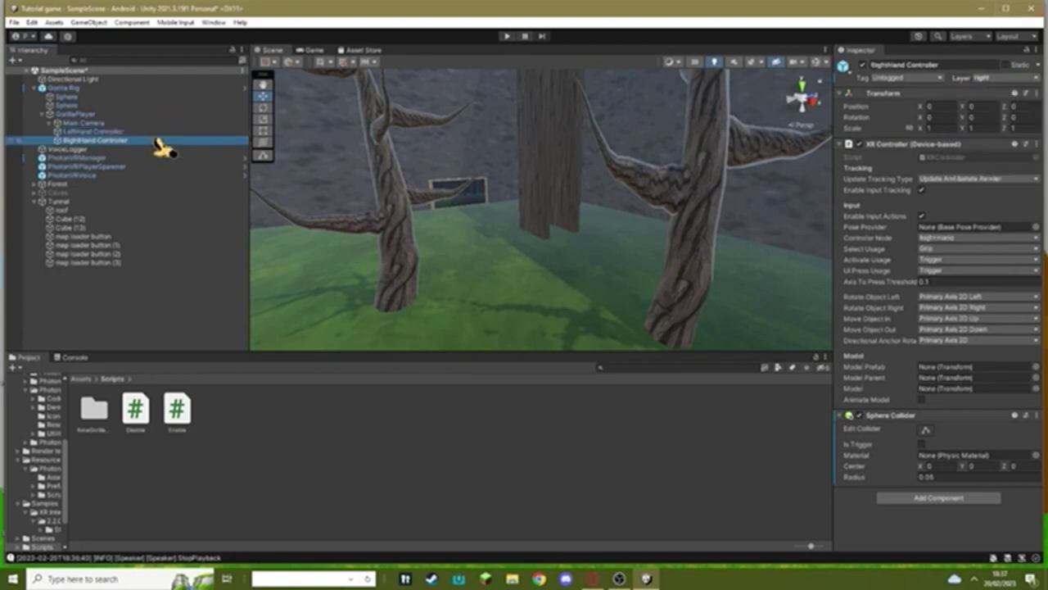
click(1012, 80)
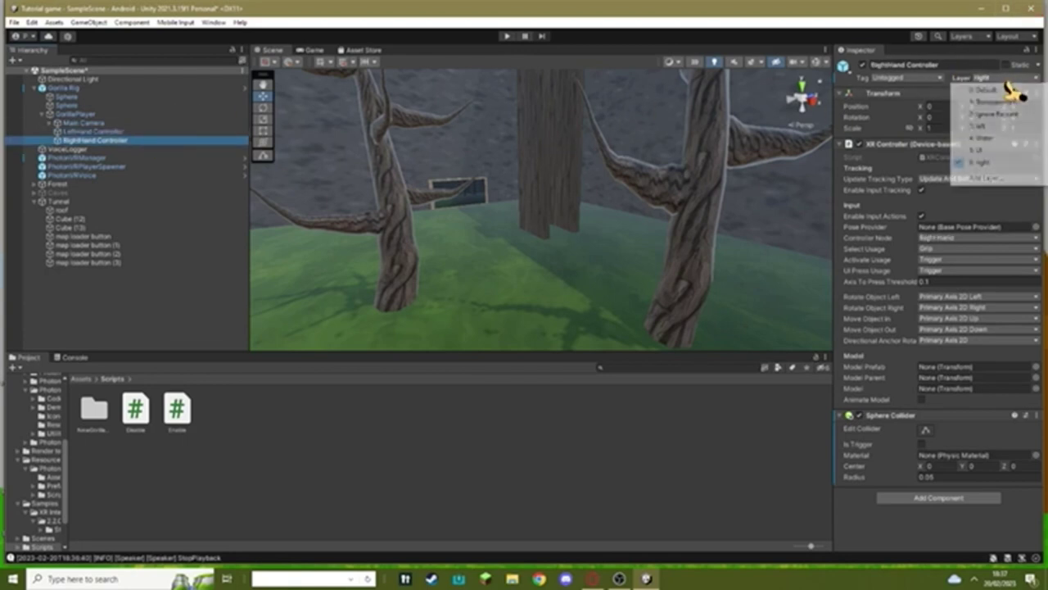
Add a layer named hello as User Layer 7 and check the layer options of the hand controllers
click(994, 177)
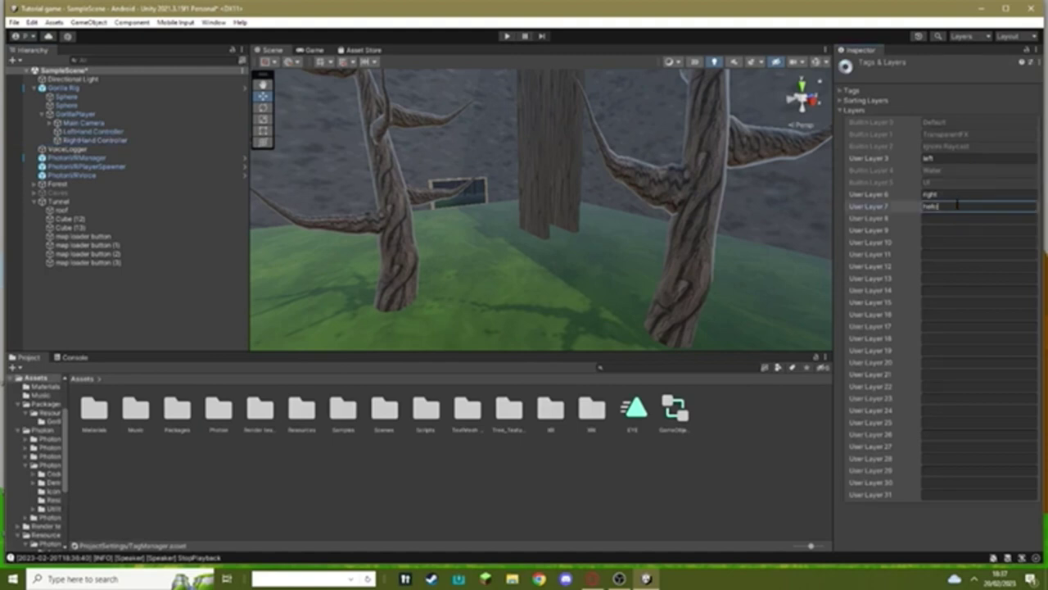
click(90, 132)
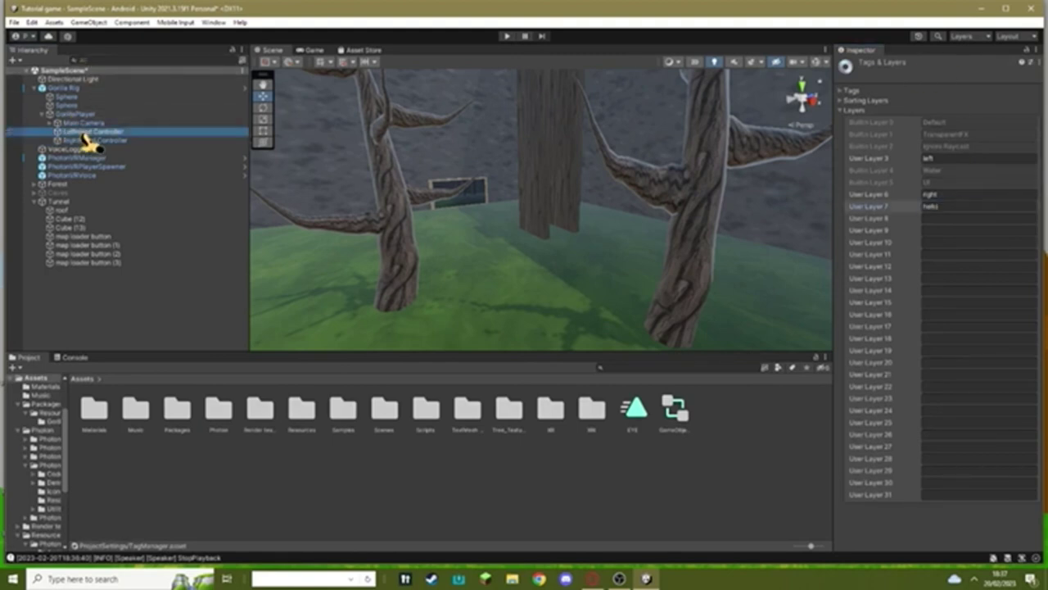
click(1025, 82)
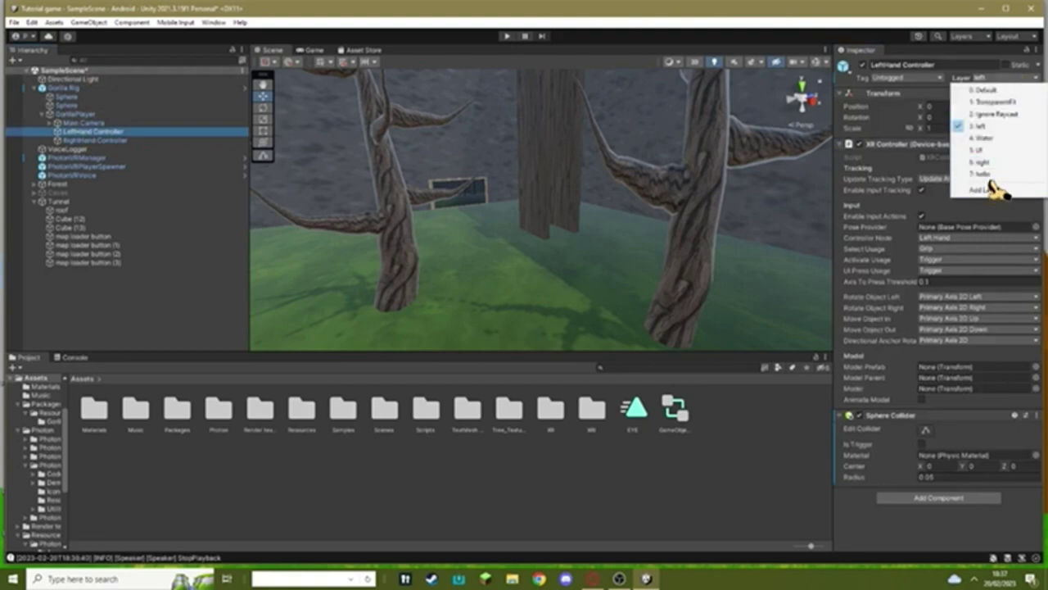
click(92, 141)
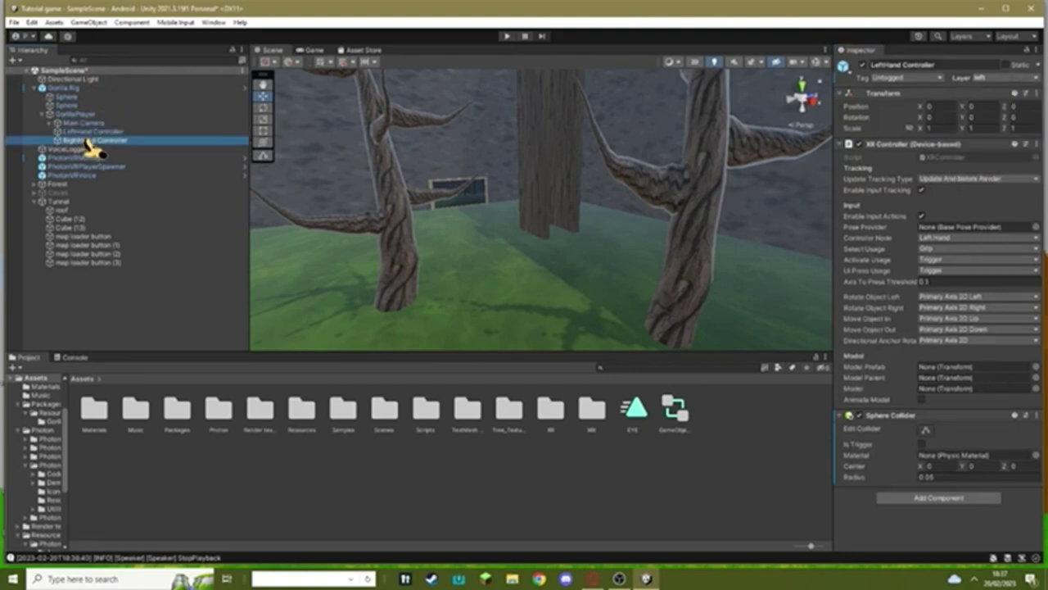
double_click(90, 132)
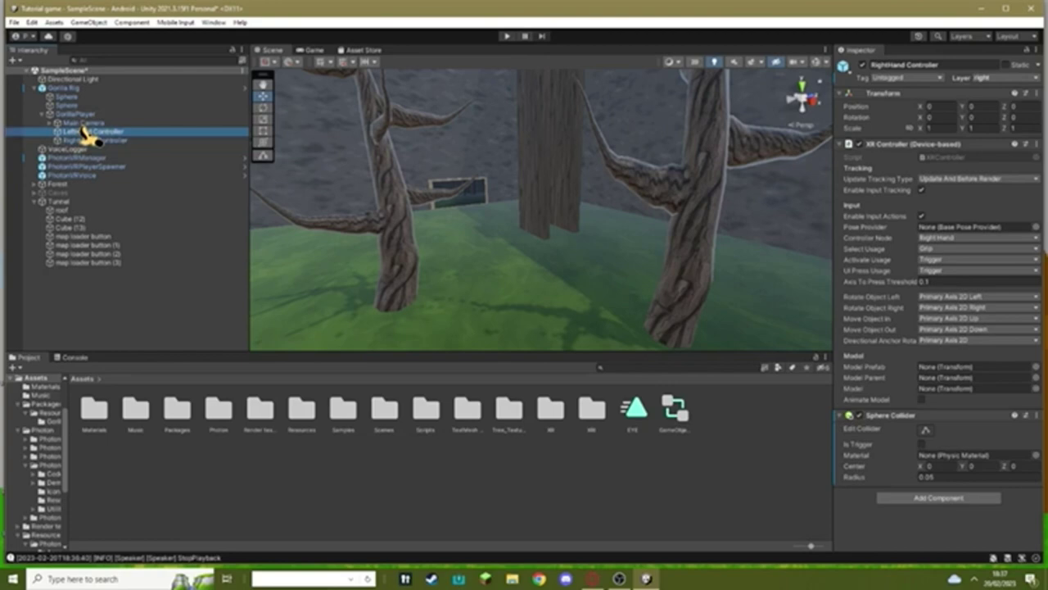